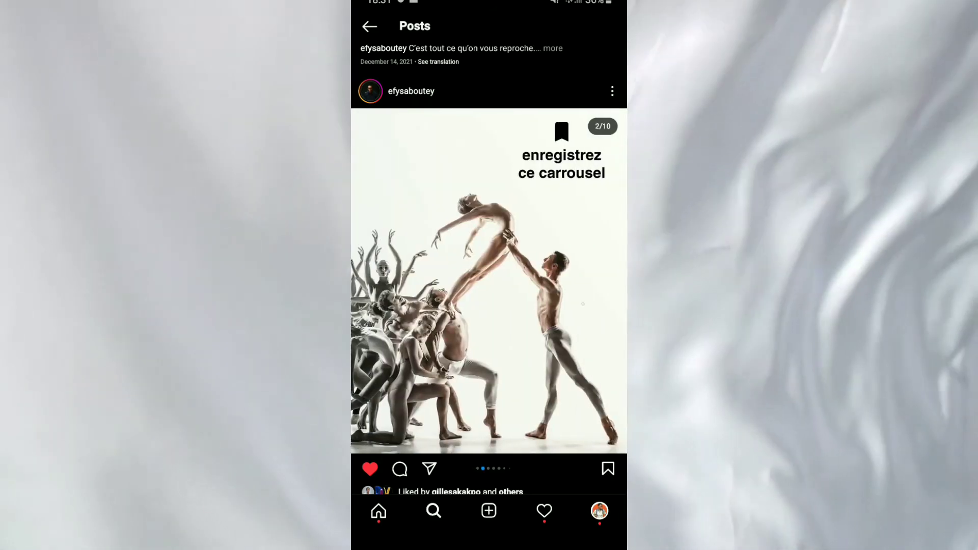
# Swipe the Instagram carousel post forward three slides, from 2/10 toward 5/10.
pyautogui.moveTo(583, 304); pyautogui.dragTo(458, 306)
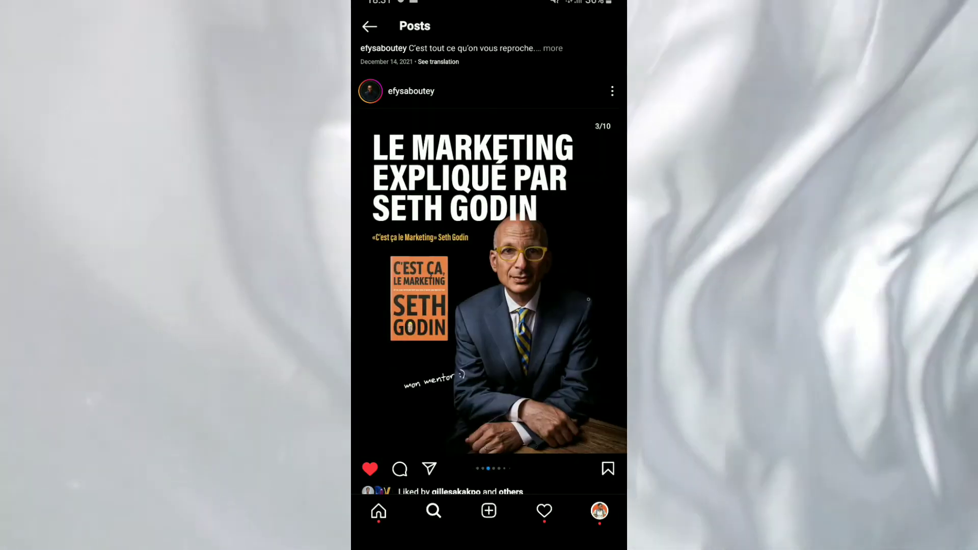
pyautogui.moveTo(571, 299); pyautogui.dragTo(459, 303)
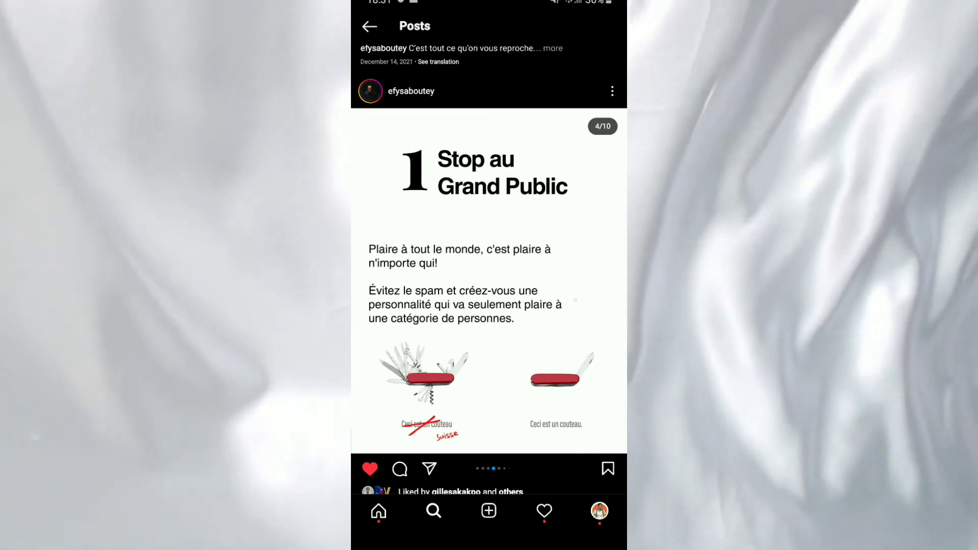
pyautogui.moveTo(575, 299); pyautogui.dragTo(484, 305)
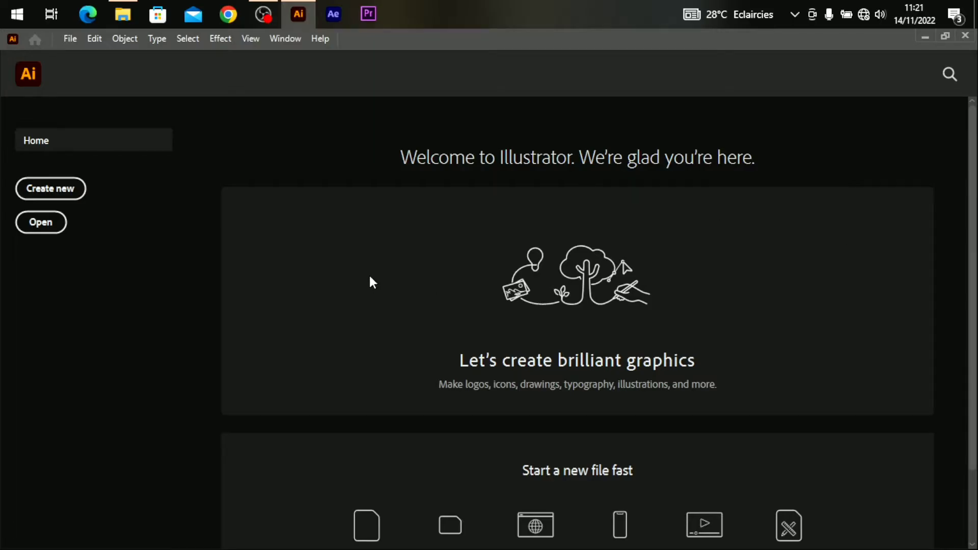
# Create the document 'Caroussel Instagram' with ten 1080 × 1380 px artboards.
pyautogui.click(70, 195)
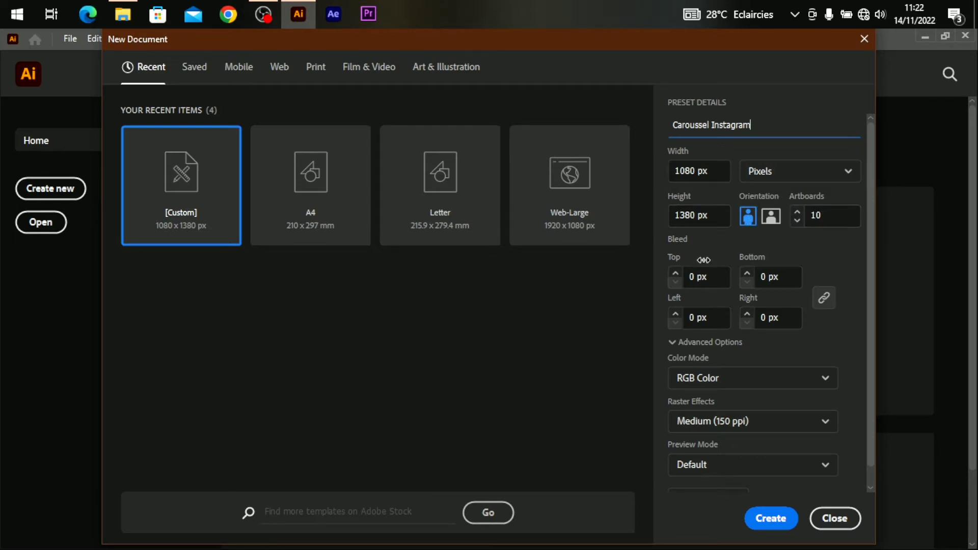
pyautogui.scroll(-1, 704, 260)
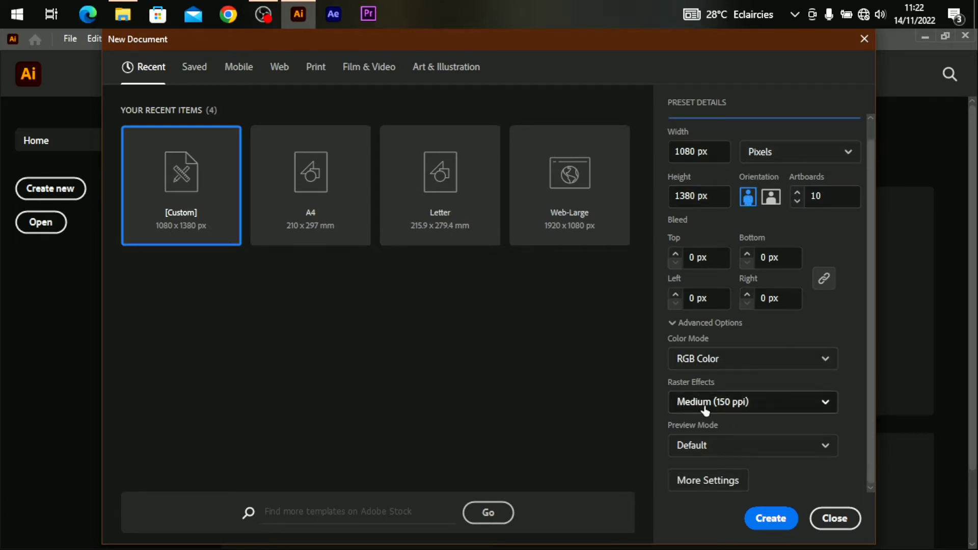
pyautogui.click(732, 480)
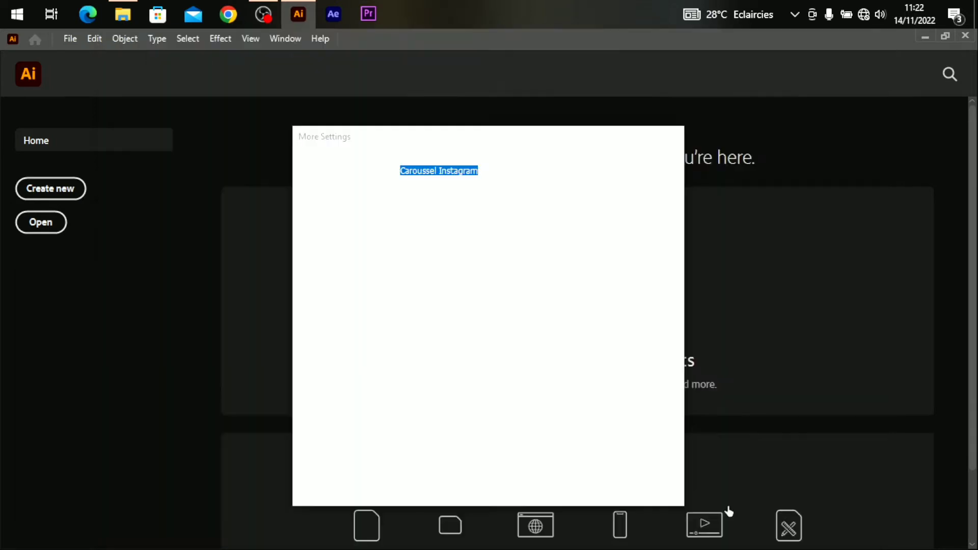
pyautogui.click(412, 179)
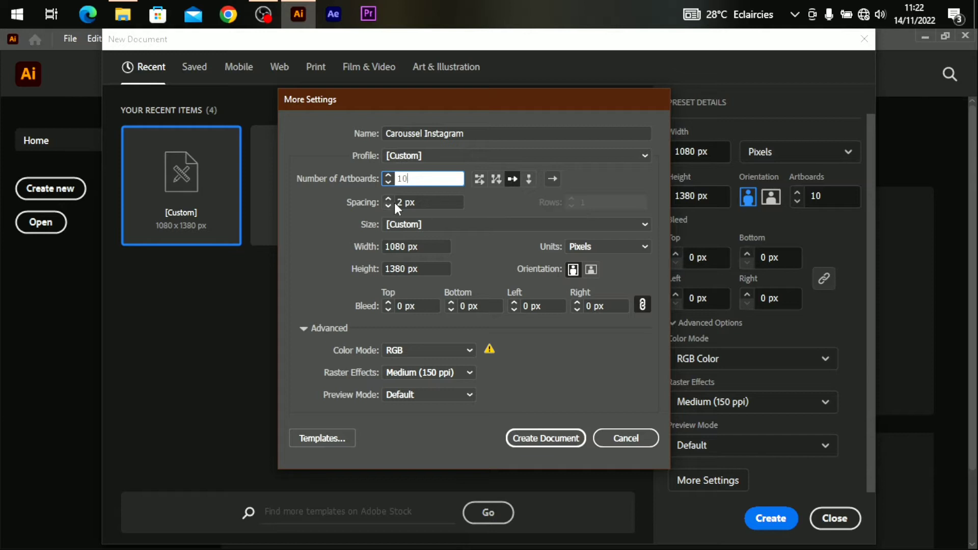
pyautogui.click(530, 436)
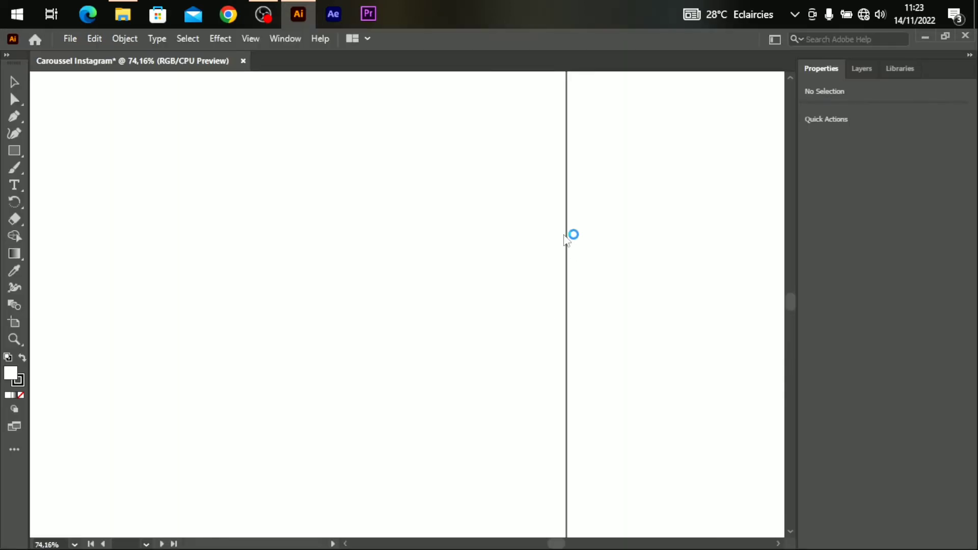
# Zoom to 25% on the first artboards and add new layers in the Layers panel.
pyautogui.hotkey('ctrl', '+')
pyautogui.hotkey('ctrl', '+')
pyautogui.hotkey('ctrl', '+')
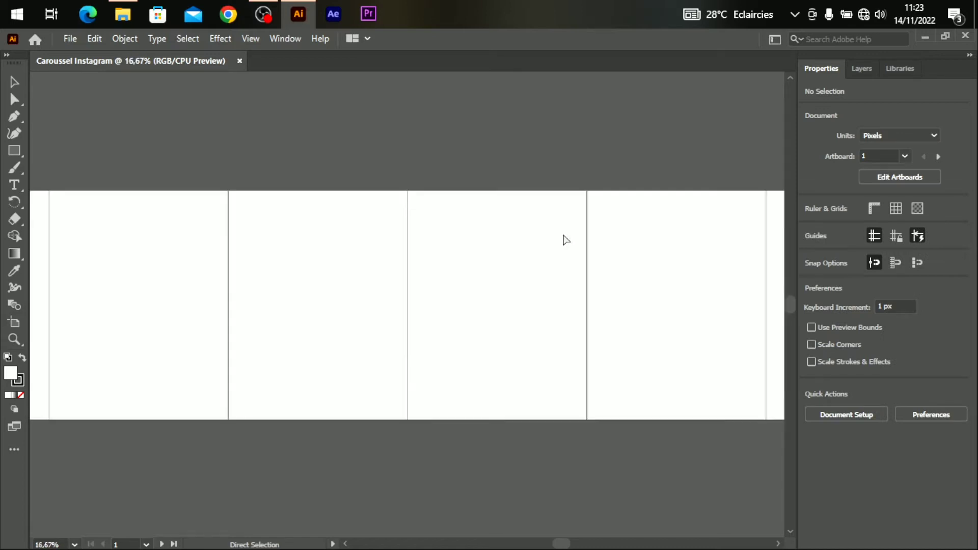
pyautogui.hotkey('ctrl', 'alt', '0')
pyautogui.hotkey('ctrl', '+')
pyautogui.hotkey('ctrl', '+')
pyautogui.hotkey('ctrl', '+')
pyautogui.moveTo(561, 544); pyautogui.dragTo(458, 544)
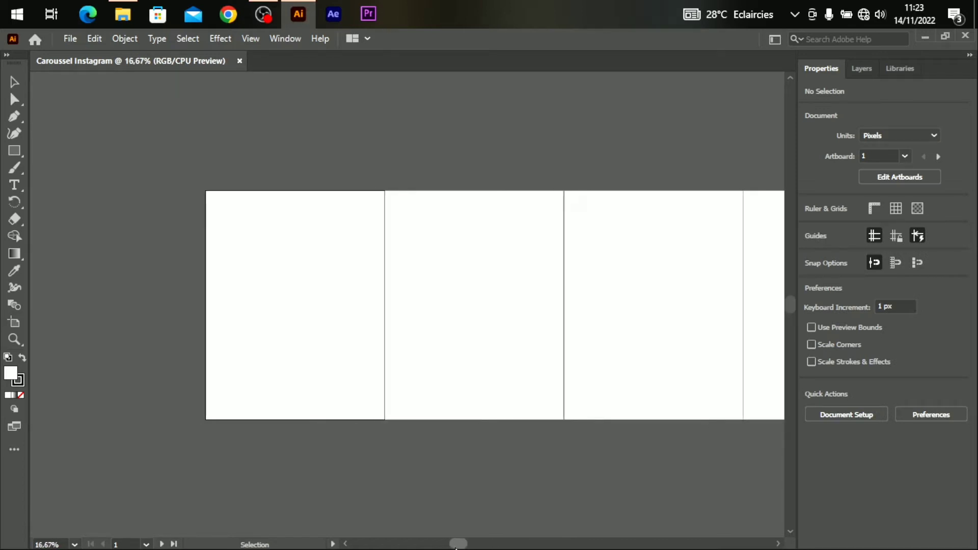
pyautogui.hotkey('ctrl', '+')
pyautogui.click(865, 70)
pyautogui.click(936, 543)
pyautogui.click(935, 543)
pyautogui.click(935, 543)
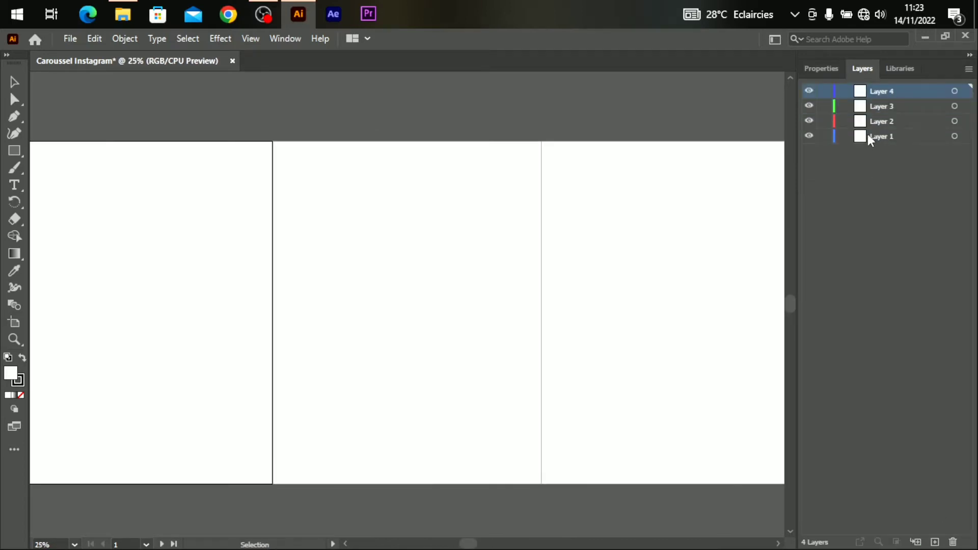
# Rename Layer 1 to 'Arrière Plan' and Layer 2 to 'Bordures'.
pyautogui.doubleClick(895, 135)
pyautogui.press('BackSpace')
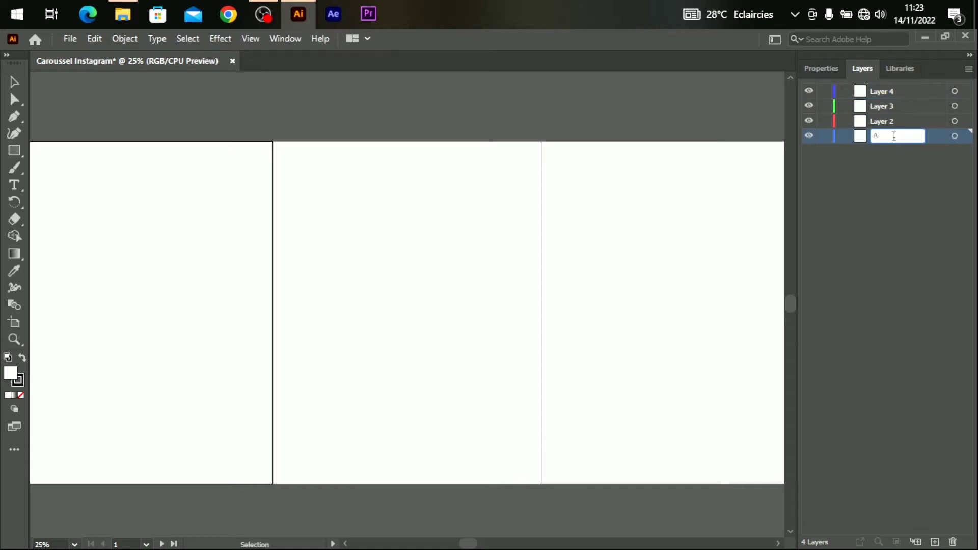
pyautogui.write('Arrière Plan')
pyautogui.press('Return')
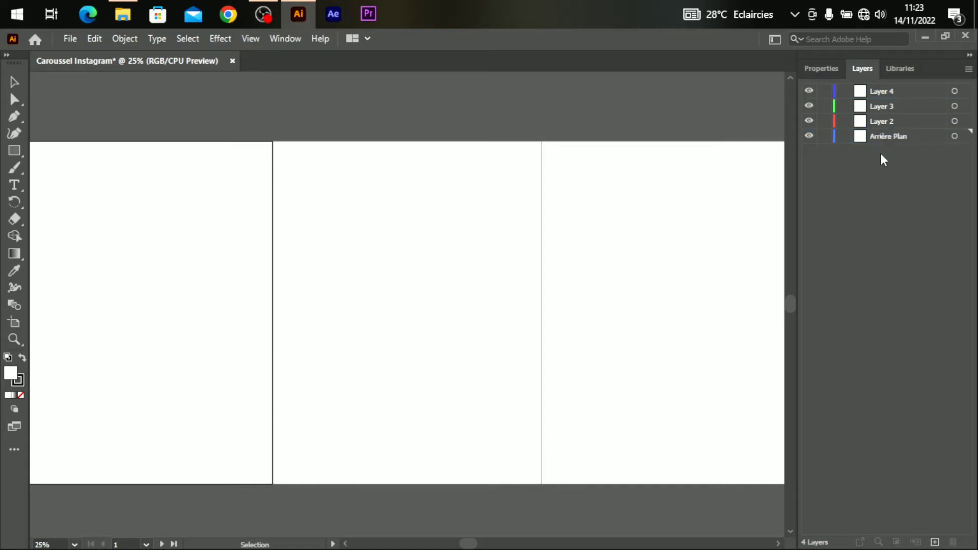
pyautogui.doubleClick(885, 121)
pyautogui.press('BackSpace')
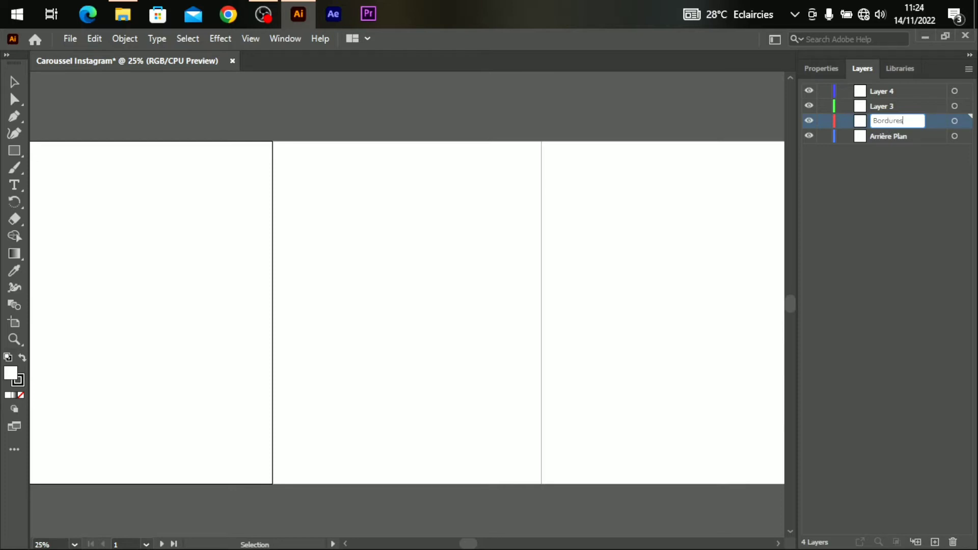
pyautogui.write('Bordures')
pyautogui.press('Return')
# Rename Layer 3 to 'Contenu' and Layer 4 to 'Repères'.
pyautogui.doubleClick(893, 106)
pyautogui.press('BackSpace')
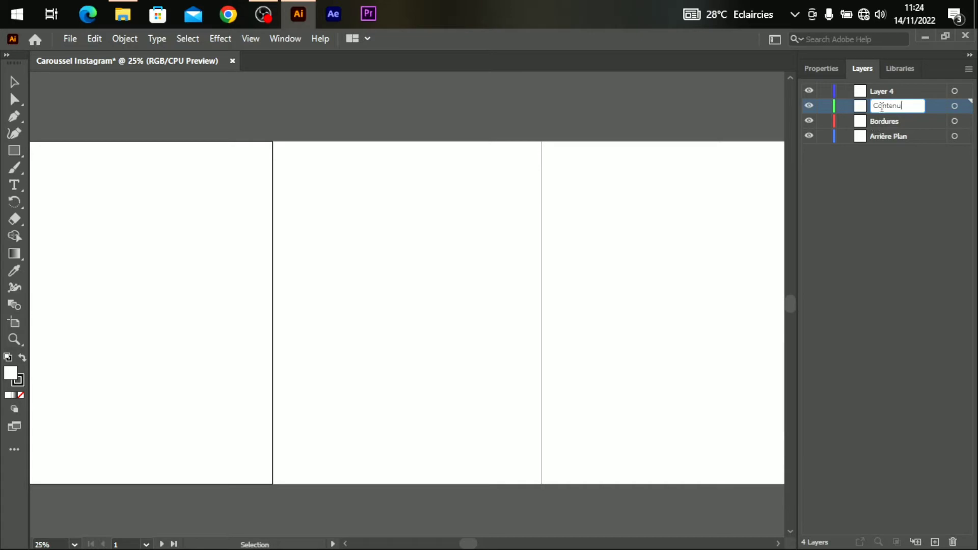
pyautogui.press('Return')
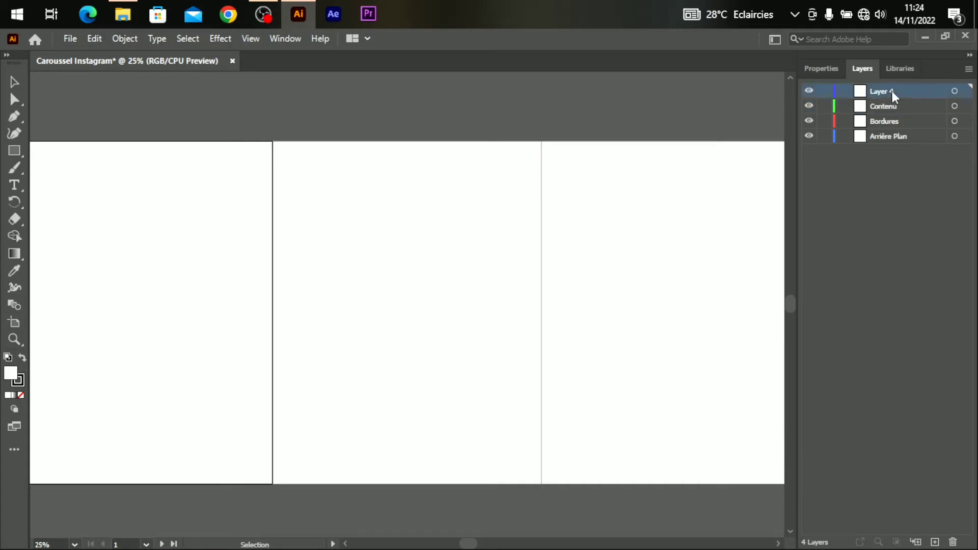
pyautogui.doubleClick(892, 90)
pyautogui.press('BackSpace')
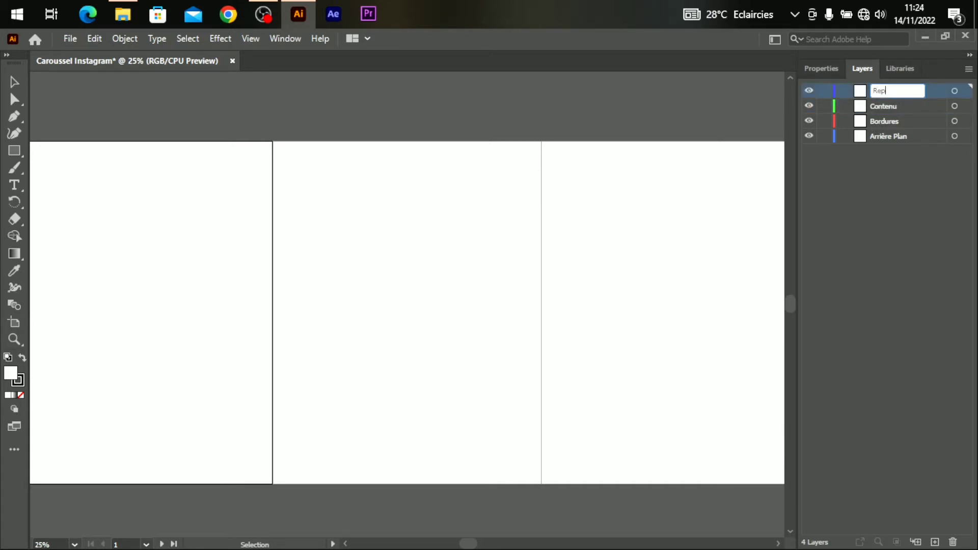
pyautogui.press('Return')
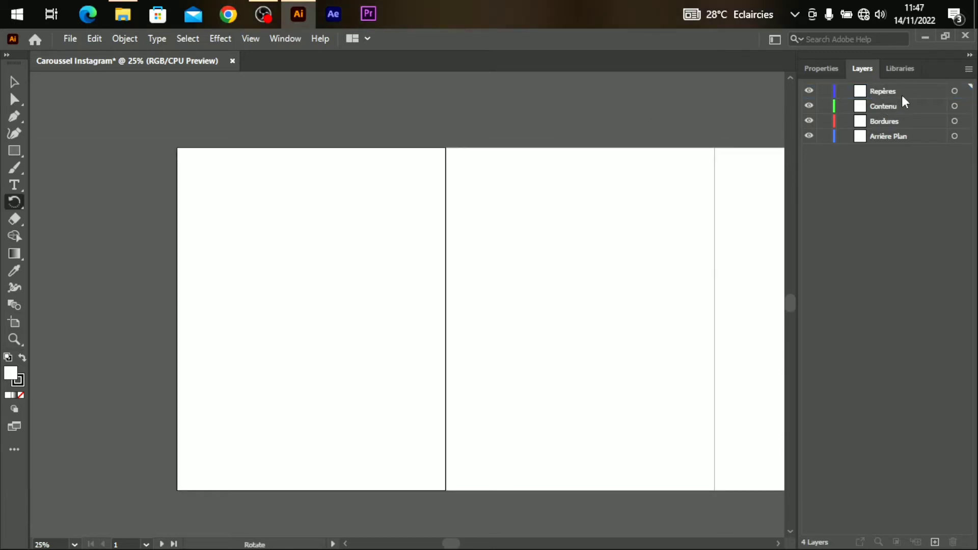
# Show rulers and place black spacer squares at the first artboard's top-left and bottom-right corners.
pyautogui.hotkey('ctrl', 'r')
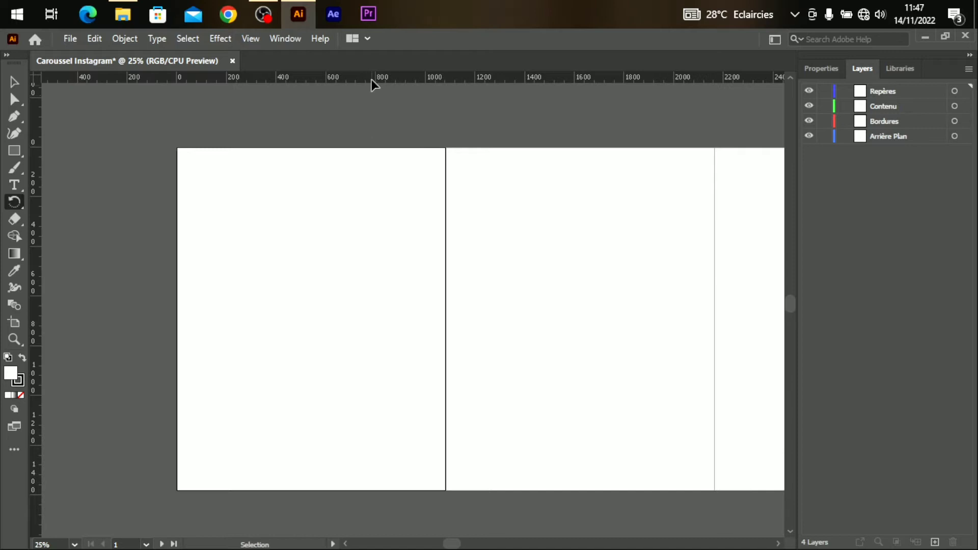
pyautogui.moveTo(452, 544); pyautogui.dragTo(445, 544)
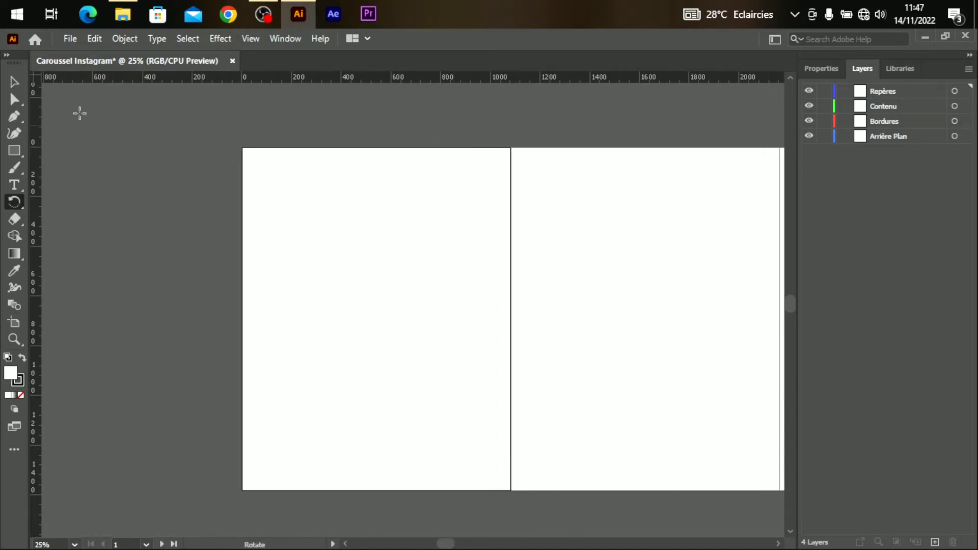
pyautogui.click(15, 151)
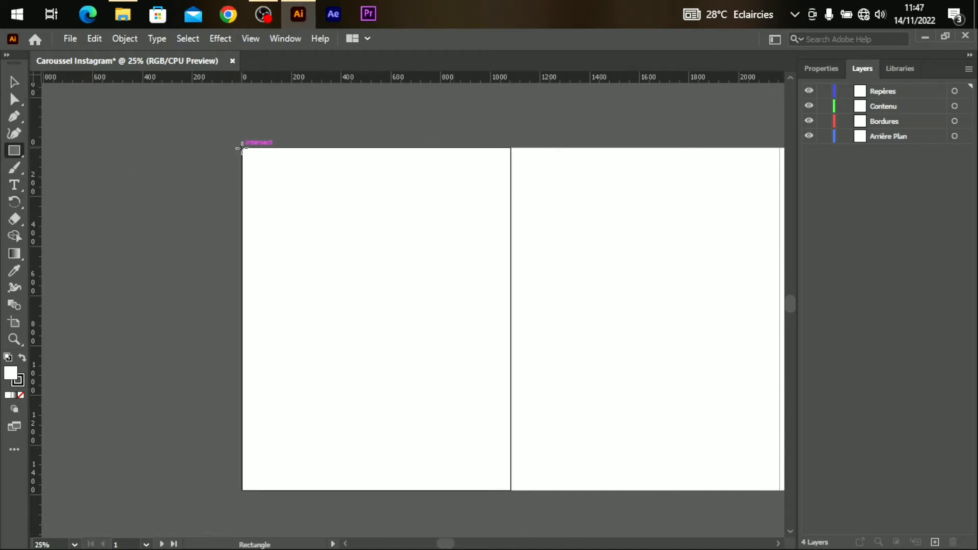
pyautogui.moveTo(243, 148); pyautogui.dragTo(264, 169)
pyautogui.click(821, 68)
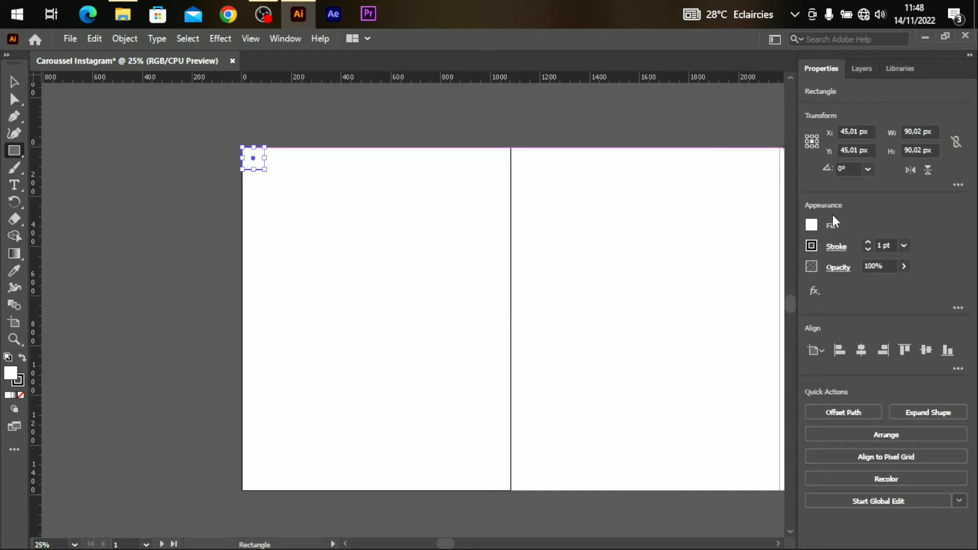
pyautogui.click(812, 225)
pyautogui.click(689, 280)
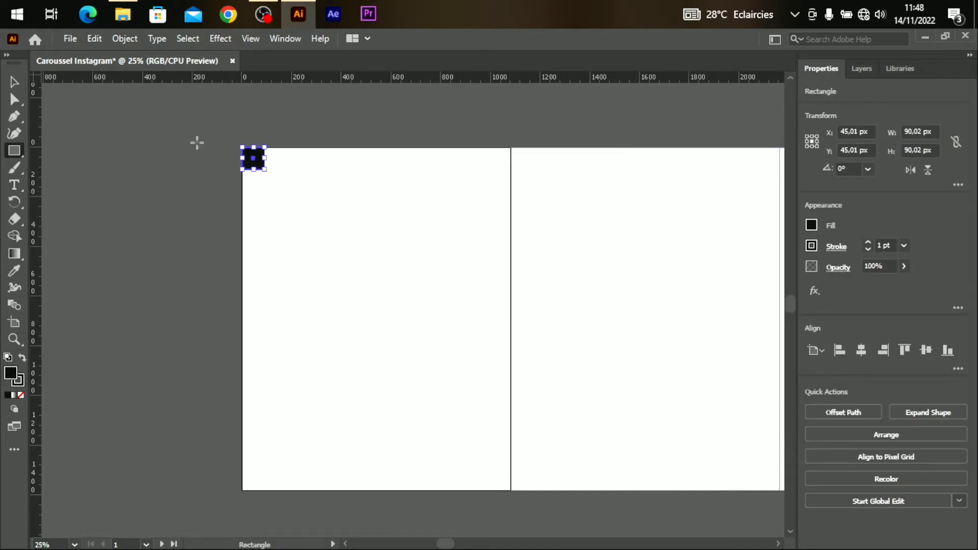
pyautogui.press('v')
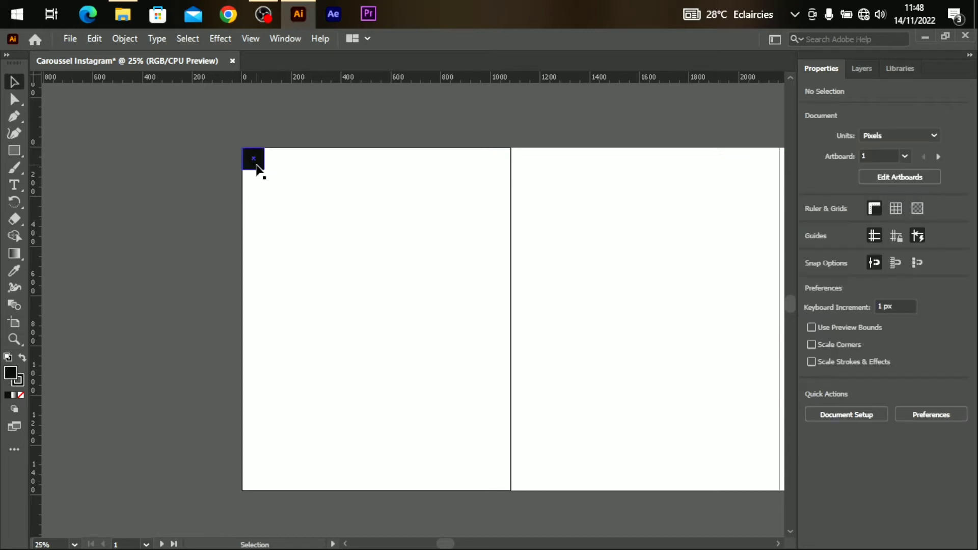
pyautogui.moveTo(257, 168); pyautogui.dragTo(502, 487)
pyautogui.click(469, 385)
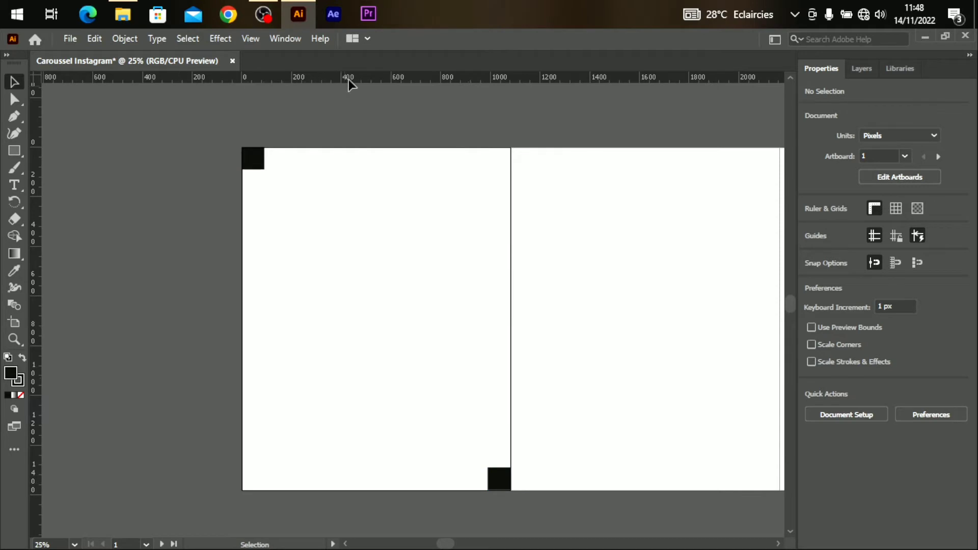
# Add a horizontal guide near y 331 and vertical guides at the left and right margins.
pyautogui.moveTo(371, 83); pyautogui.dragTo(398, 468)
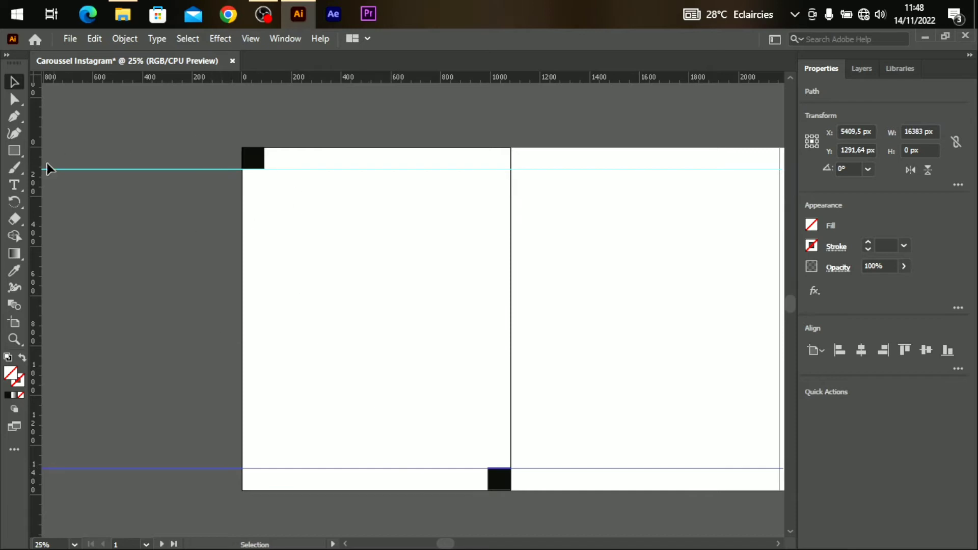
pyautogui.moveTo(37, 167); pyautogui.dragTo(264, 208)
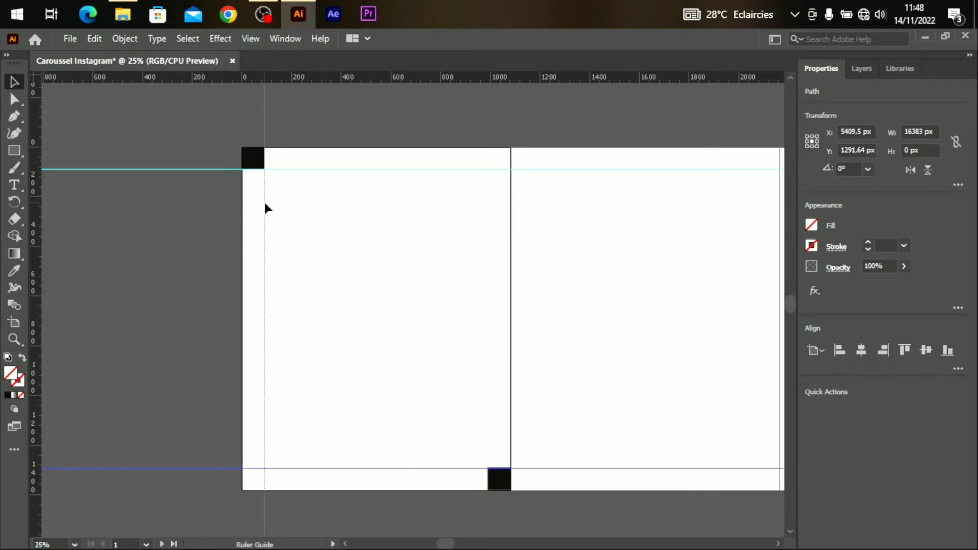
pyautogui.moveTo(31, 186); pyautogui.dragTo(490, 226)
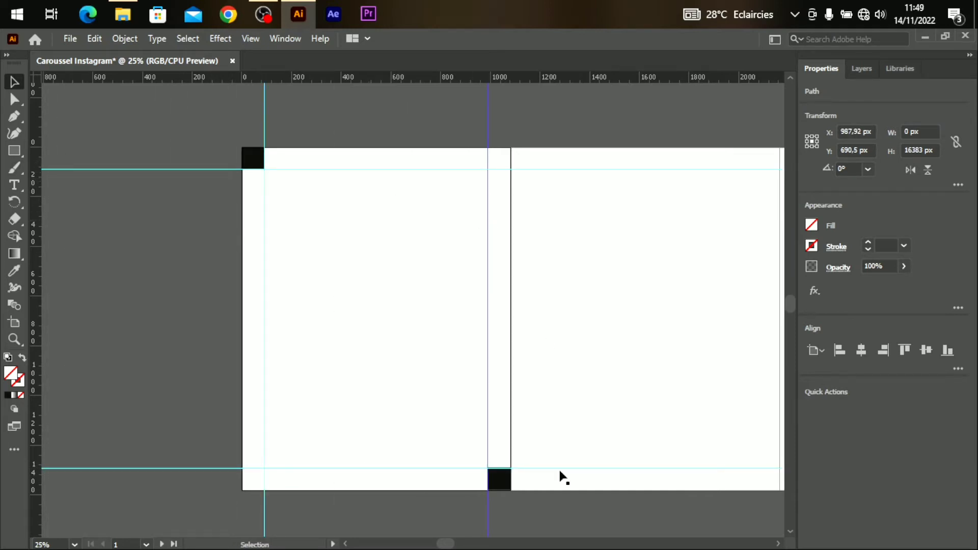
# Delete both black spacer squares and show the Layers list.
pyautogui.click(253, 158)
pyautogui.press('Delete')
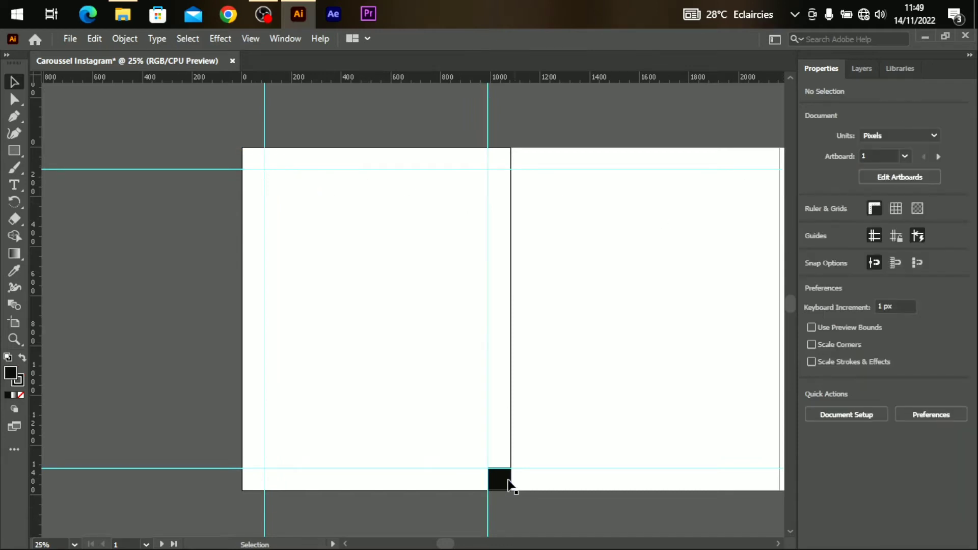
pyautogui.click(505, 482)
pyautogui.press('Delete')
pyautogui.click(863, 68)
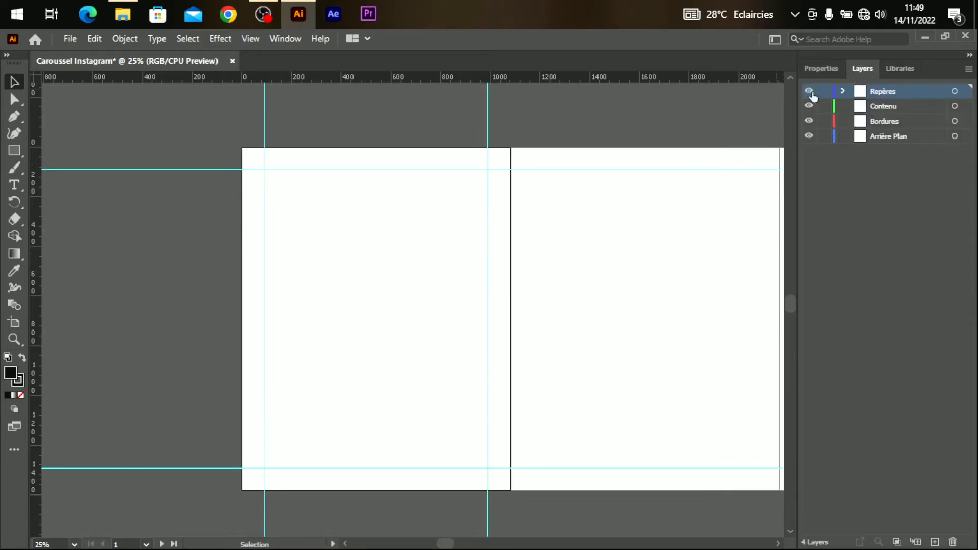
# Draw a spacer rectangle inside the guides, lower it, and add guides along its top and bottom edges.
pyautogui.press('m')
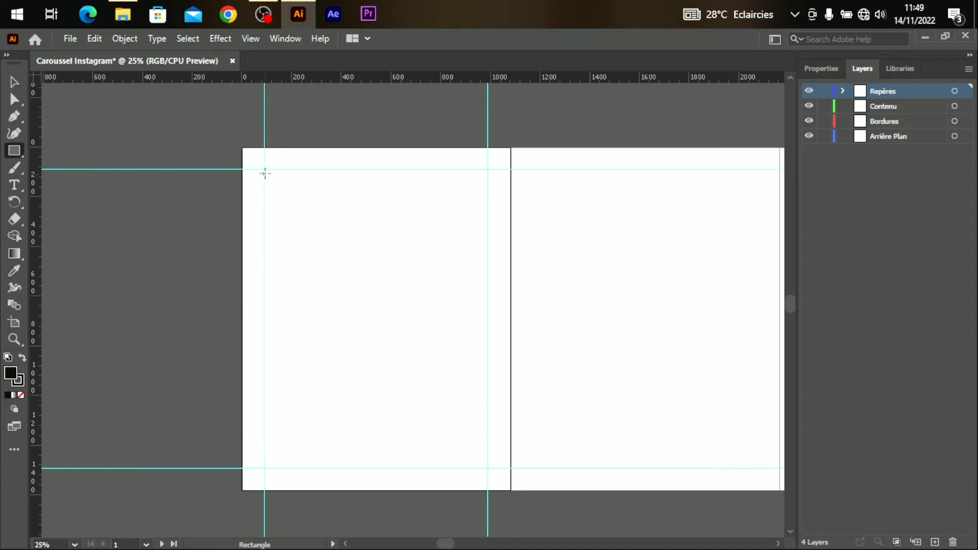
pyautogui.moveTo(264, 177); pyautogui.dragTo(487, 414)
pyautogui.press('v')
pyautogui.moveTo(447, 256); pyautogui.dragTo(447, 283)
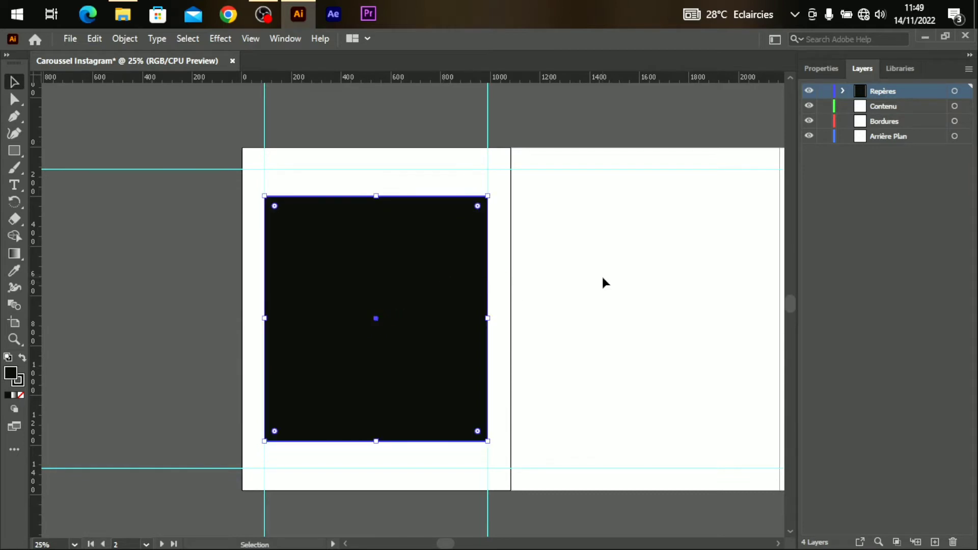
pyautogui.click(603, 282)
pyautogui.moveTo(381, 79); pyautogui.dragTo(382, 197)
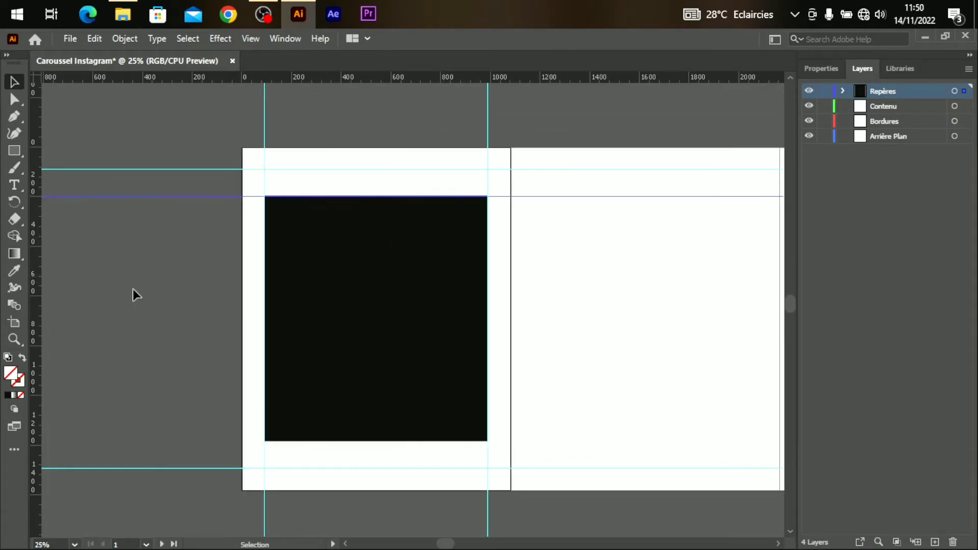
pyautogui.moveTo(299, 80); pyautogui.dragTo(306, 442)
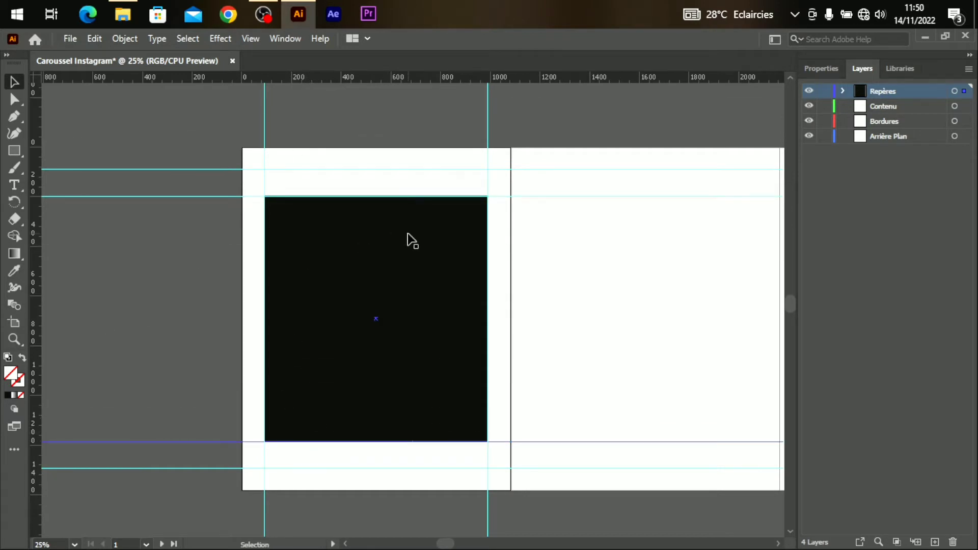
pyautogui.click(402, 288)
# Delete the spacer rectangle and marquee-select the two vertical margin guides.
pyautogui.press('Delete')
pyautogui.press('a')
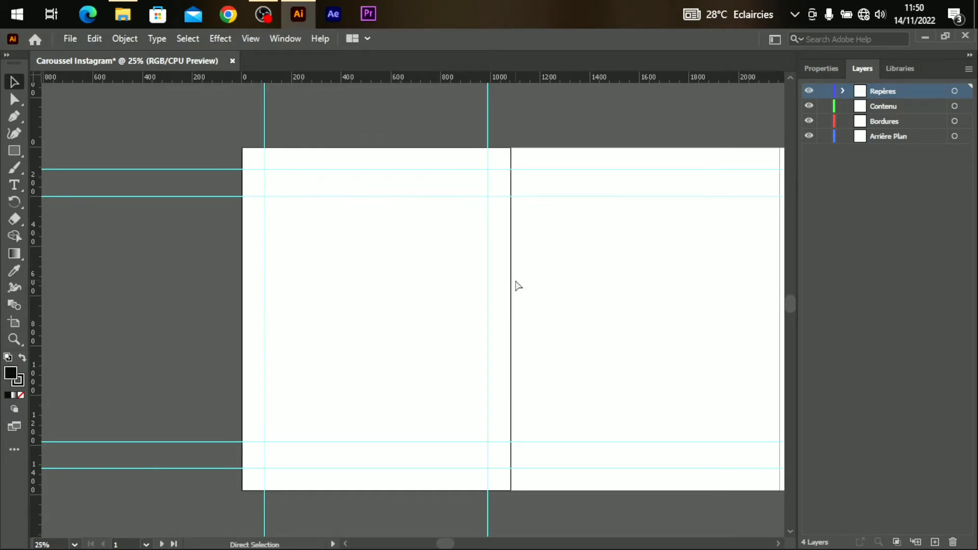
pyautogui.hotkey('ctrl', '-')
pyautogui.hotkey('ctrl', '-')
pyautogui.moveTo(446, 544)
pyautogui.mouseDown()
pyautogui.moveTo(481, 542)
pyautogui.moveTo(454, 543)
pyautogui.mouseUp()
pyautogui.hotkey('ctrl', '+')
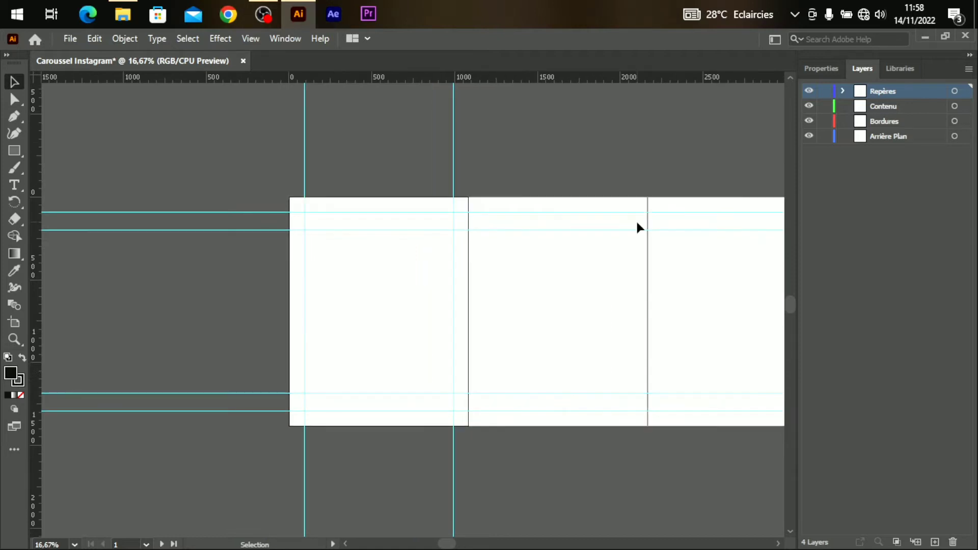
pyautogui.moveTo(280, 462); pyautogui.dragTo(472, 493)
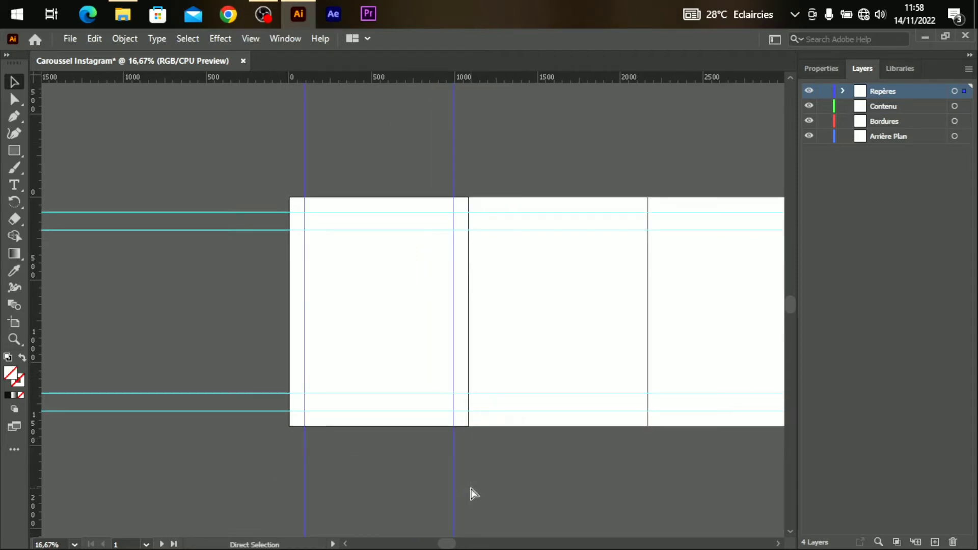
# Copy the vertical guide pair and paste it in place on artboard 2.
pyautogui.press('v')
pyautogui.click(586, 301)
pyautogui.hotkey('ctrl', 'v')
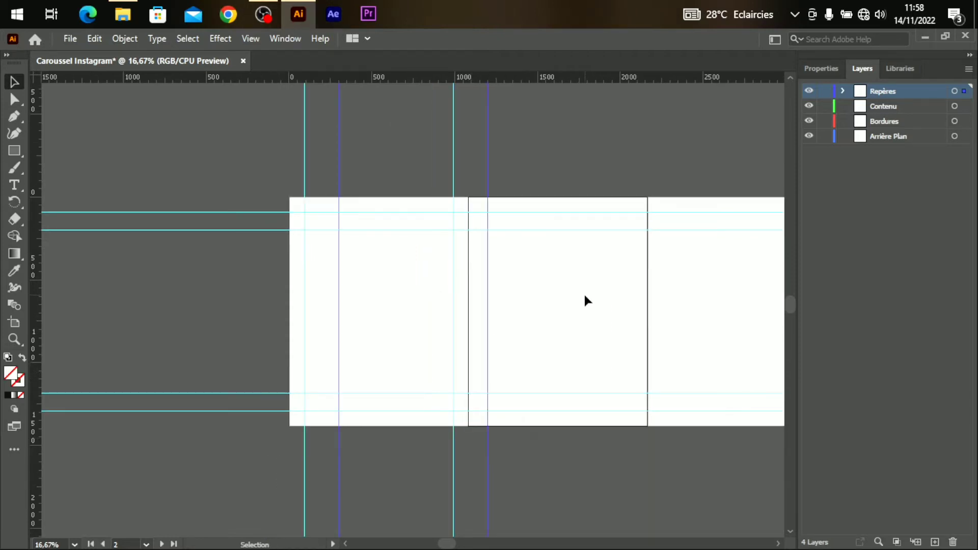
pyautogui.hotkey('ctrl', 'z')
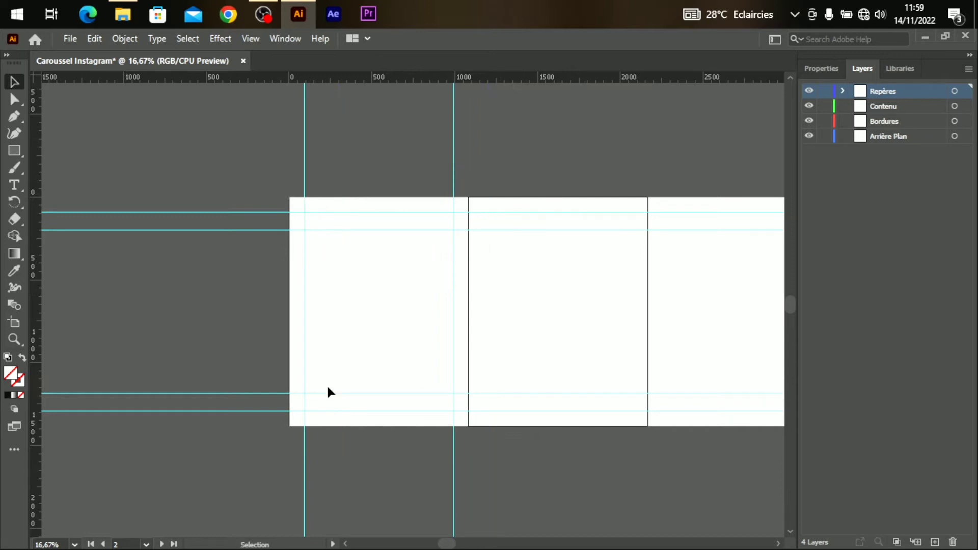
pyautogui.moveTo(286, 459); pyautogui.dragTo(477, 499)
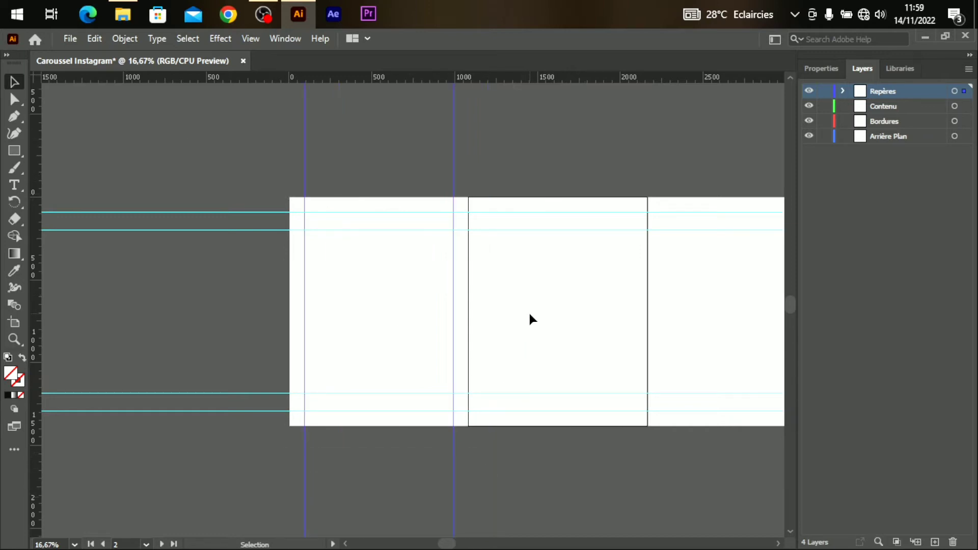
pyautogui.hotkey('ctrl', 'shift', 'v')
# Paste the guide pair in place on artboards 3 and 4, then check all artboards.
pyautogui.moveTo(450, 541)
pyautogui.mouseDown()
pyautogui.moveTo(502, 545)
pyautogui.moveTo(442, 544)
pyautogui.mouseUp()
pyautogui.hotkey('ctrl', 'shift', 'v')
pyautogui.click(654, 337)
pyautogui.hotkey('ctrl', 'shift', 'v')
pyautogui.hotkey('ctrl', '-')
pyautogui.hotkey('ctrl', '+')
pyautogui.hotkey('ctrl', '+')
# On the Bordures layer, draw an area text box on the first artboard.
pyautogui.click(893, 122)
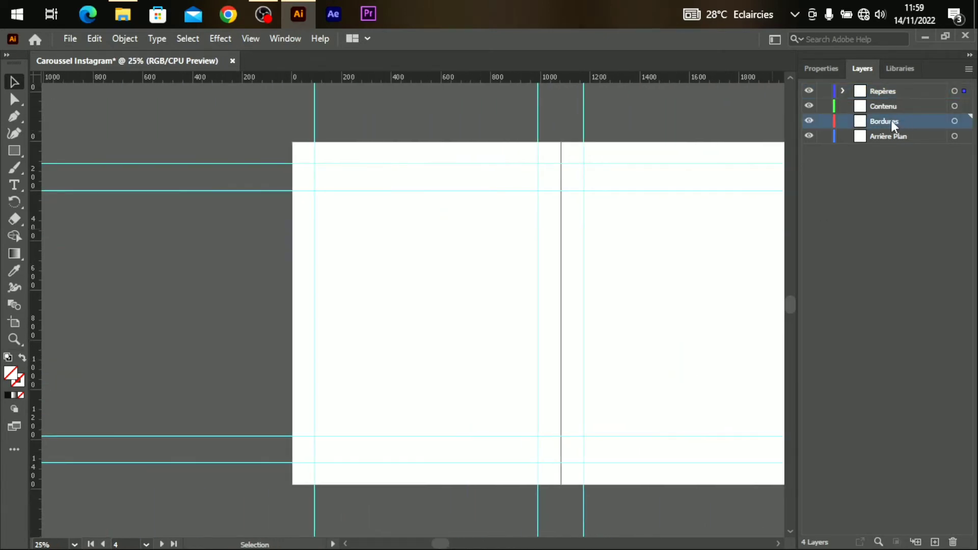
pyautogui.hotkey('ctrl', '+')
pyautogui.moveTo(791, 306); pyautogui.dragTo(791, 311)
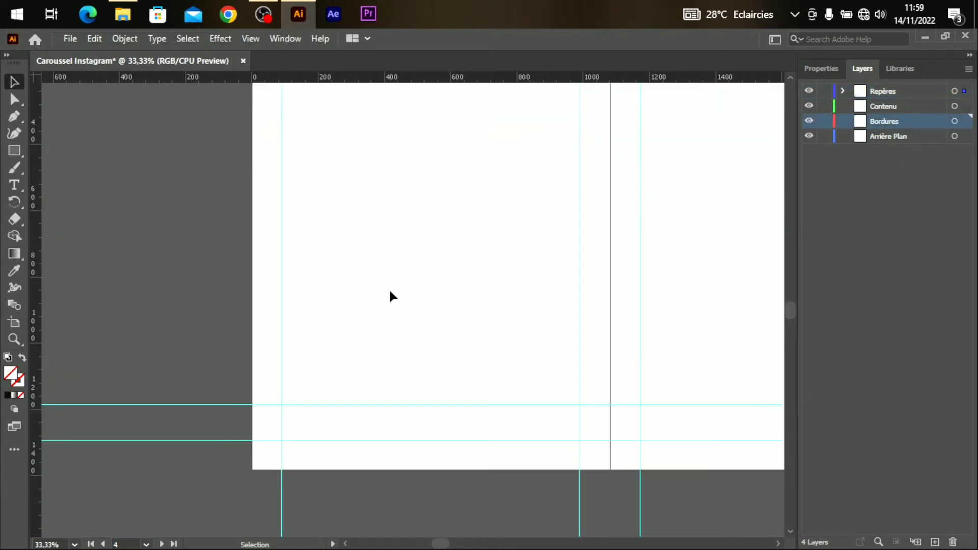
pyautogui.click(14, 189)
pyautogui.moveTo(303, 289); pyautogui.dragTo(471, 351)
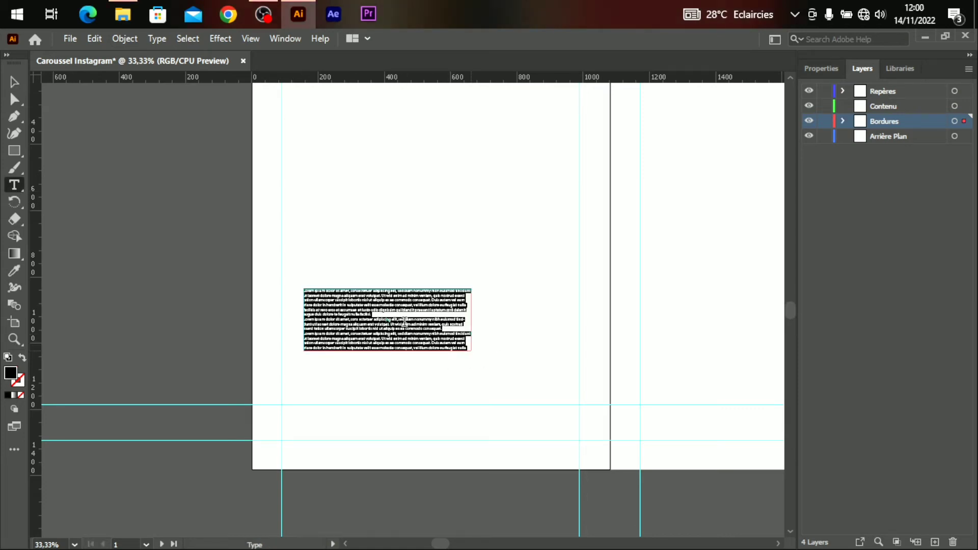
# Type the Instagram handle in 38 pt Myriad Pro and move it toward the bottom guides.
pyautogui.click(835, 72)
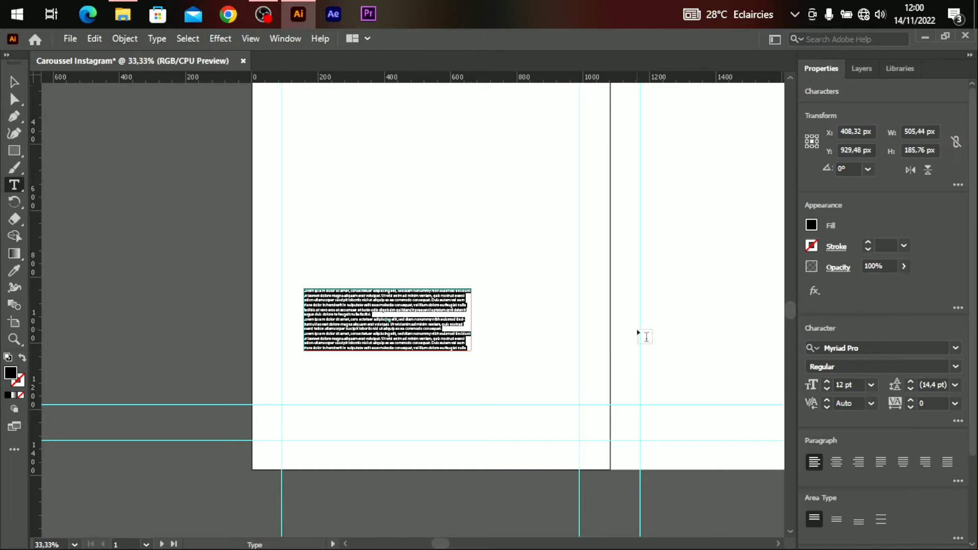
pyautogui.click(827, 381)
pyautogui.press('BackSpace')
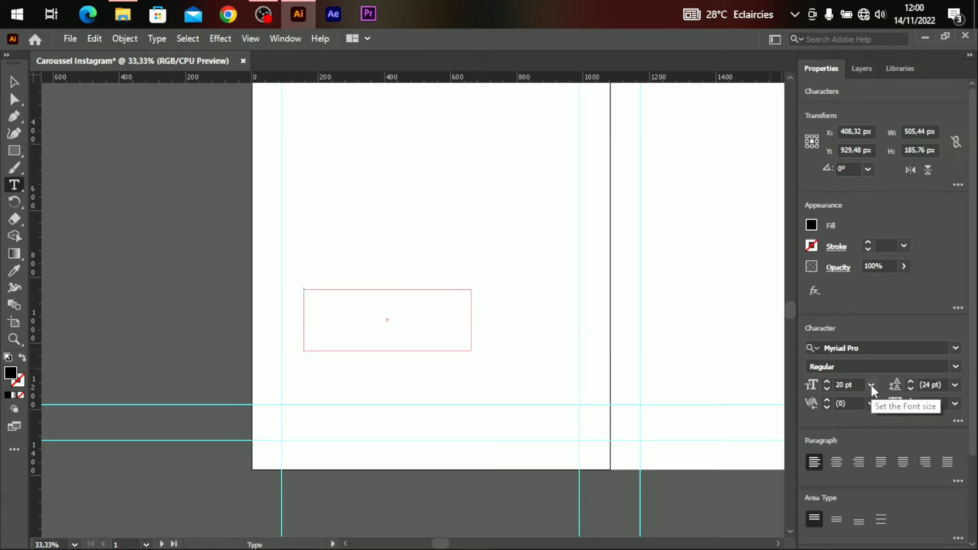
pyautogui.click(831, 386)
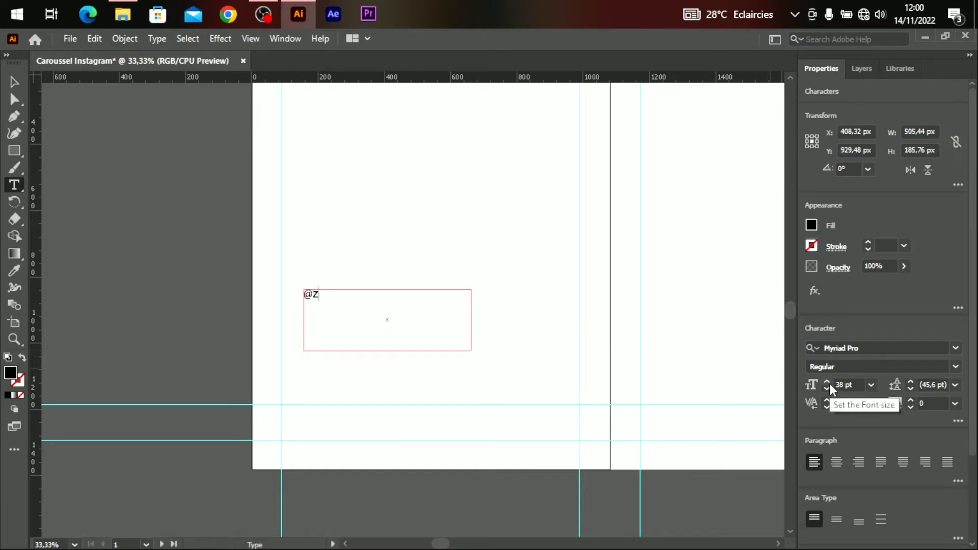
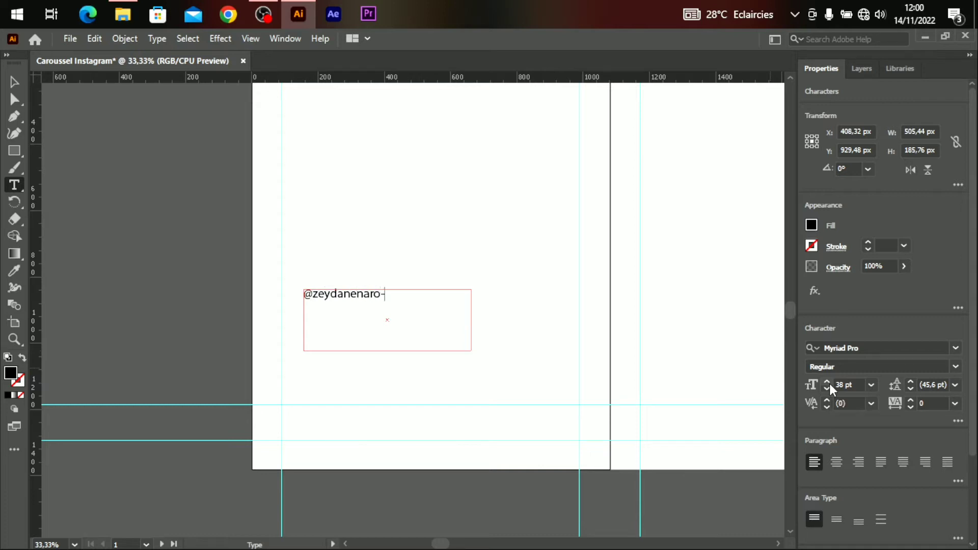
pyautogui.press('Escape')
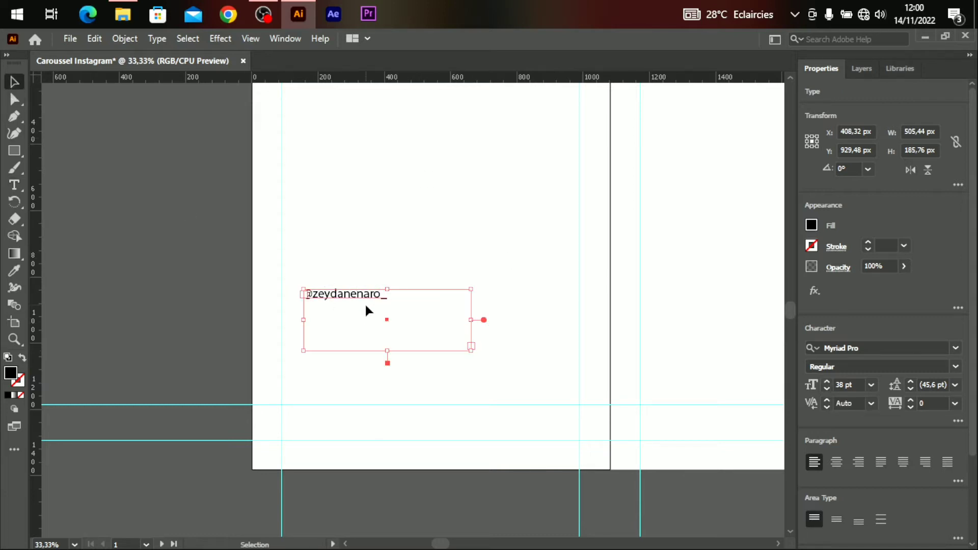
pyautogui.moveTo(367, 306); pyautogui.dragTo(343, 326)
pyautogui.moveTo(342, 326); pyautogui.dragTo(341, 439)
pyautogui.hotkey('ctrl', '=')
pyautogui.hotkey('ctrl', '=')
pyautogui.hotkey('ctrl', '=')
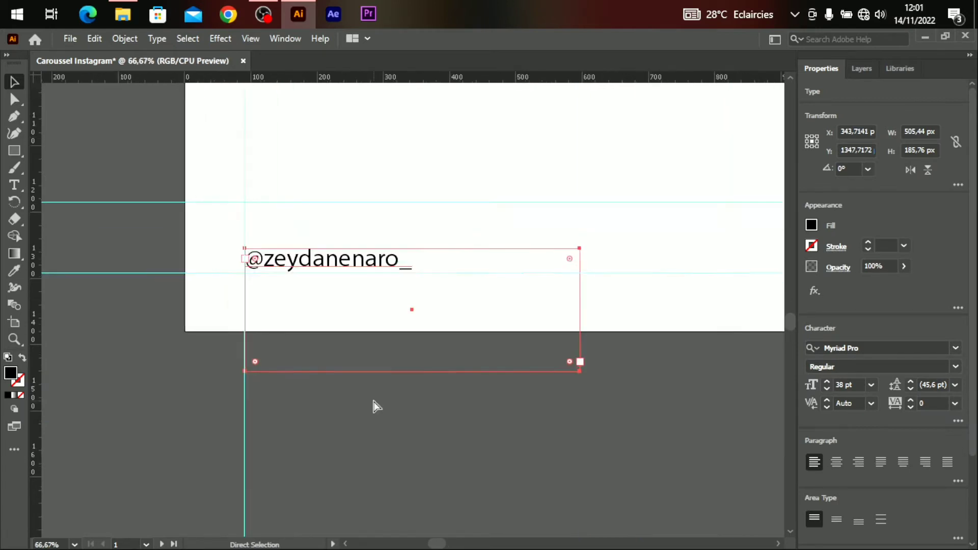
pyautogui.click(460, 222)
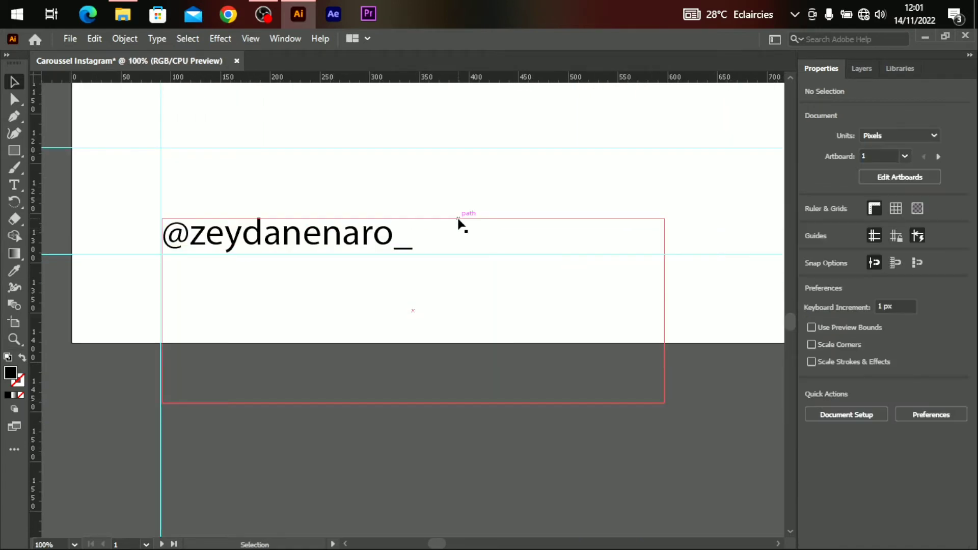
pyautogui.press('a')
pyautogui.press('v')
pyautogui.hotkey('ctrl', '-')
pyautogui.hotkey('ctrl', '-')
pyautogui.hotkey('ctrl', '-')
pyautogui.hotkey('ctrl', '-')
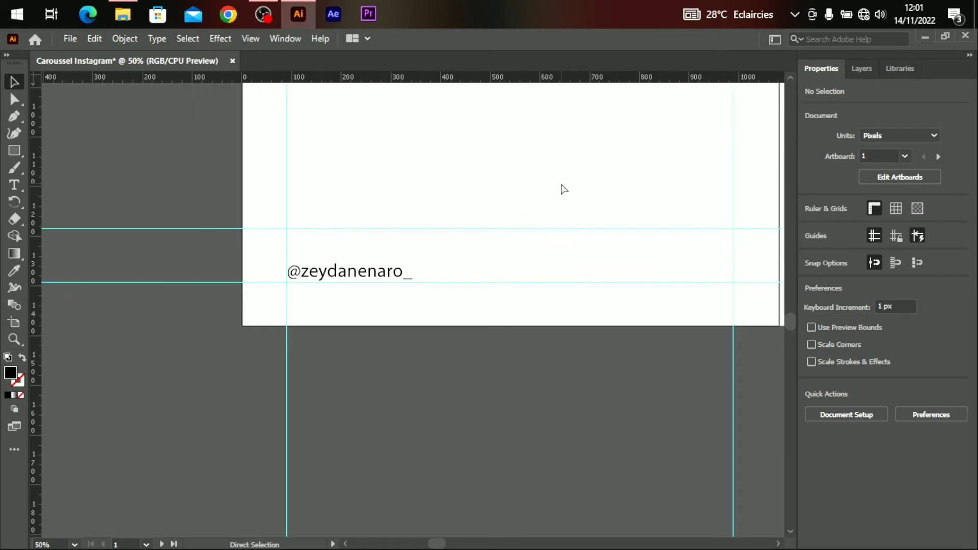
pyautogui.scroll(2, 787, 315)
pyautogui.moveTo(788, 316); pyautogui.dragTo(787, 305)
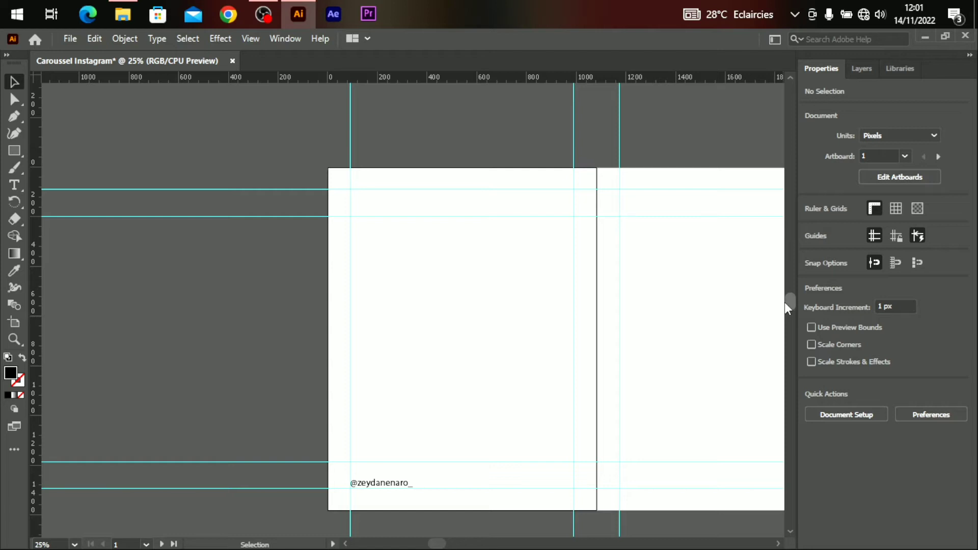
pyautogui.moveTo(437, 544); pyautogui.dragTo(441, 544)
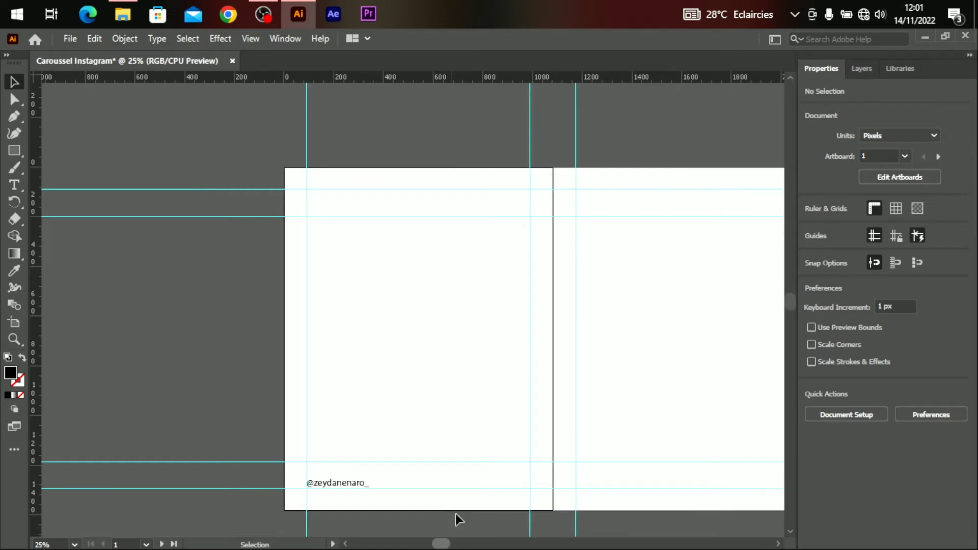
pyautogui.press('ctrl')
pyautogui.hotkey('ctrl', '+')
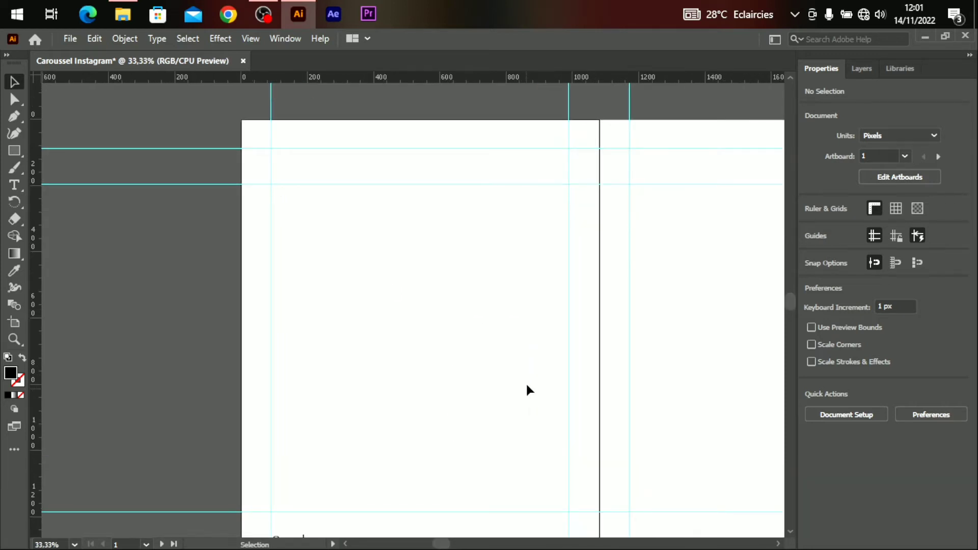
# Duplicate the handle text to the artboard's top-left margin and change it to read '01'.
pyautogui.moveTo(792, 306); pyautogui.dragTo(793, 314)
pyautogui.moveTo(347, 415); pyautogui.dragTo(419, 276)
pyautogui.moveTo(793, 306); pyautogui.dragTo(790, 294)
pyautogui.moveTo(425, 441); pyautogui.dragTo(329, 196)
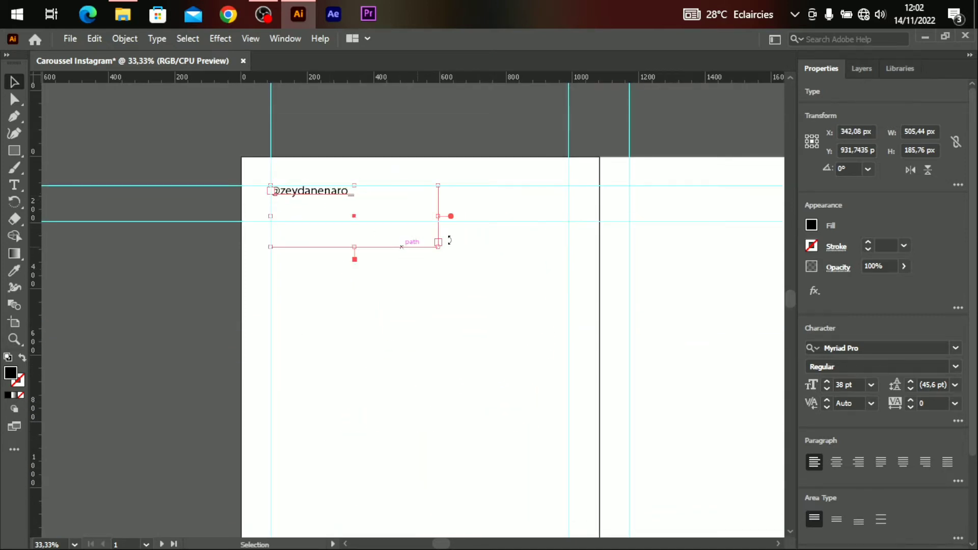
pyautogui.click(478, 273)
pyautogui.doubleClick(336, 197)
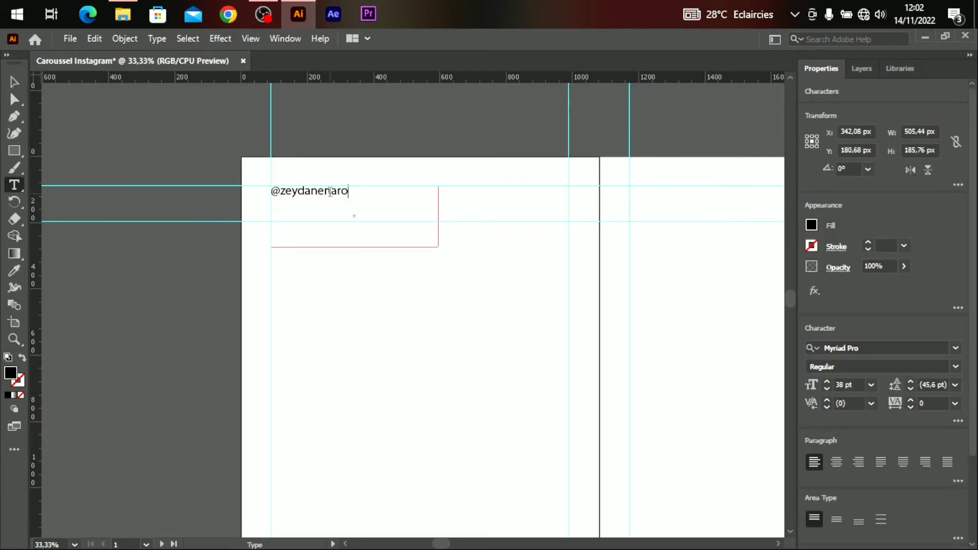
pyautogui.press('BackSpace')
pyautogui.press('BackSpace')
pyautogui.press('BackSpace')
pyautogui.press('BackSpace')
pyautogui.press('BackSpace')
pyautogui.press('BackSpace')
pyautogui.press('BackSpace')
pyautogui.press('BackSpace')
pyautogui.press('BackSpace')
pyautogui.press('BackSpace')
pyautogui.press('BackSpace')
pyautogui.press('BackSpace')
pyautogui.keyDown('ctrl'); pyautogui.click(471, 291); pyautogui.keyUp('ctrl')
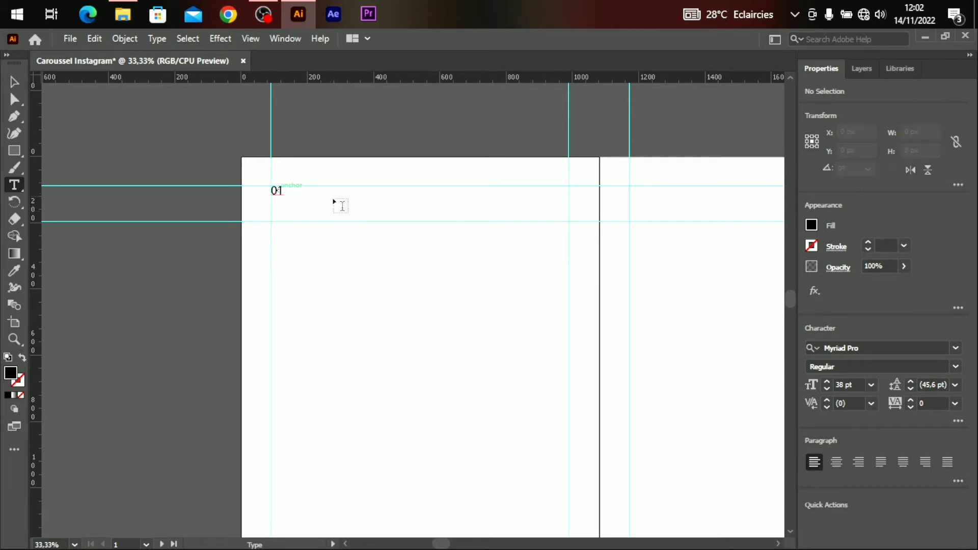
# Open right-arrow.png from the Insta Caroussel tuto folder and move it into the carousel document.
pyautogui.click(74, 39)
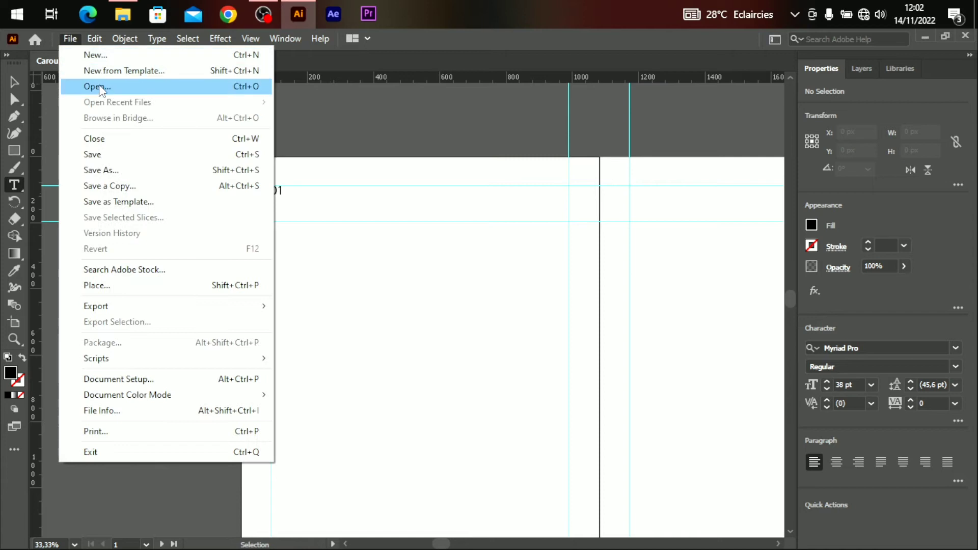
pyautogui.click(100, 88)
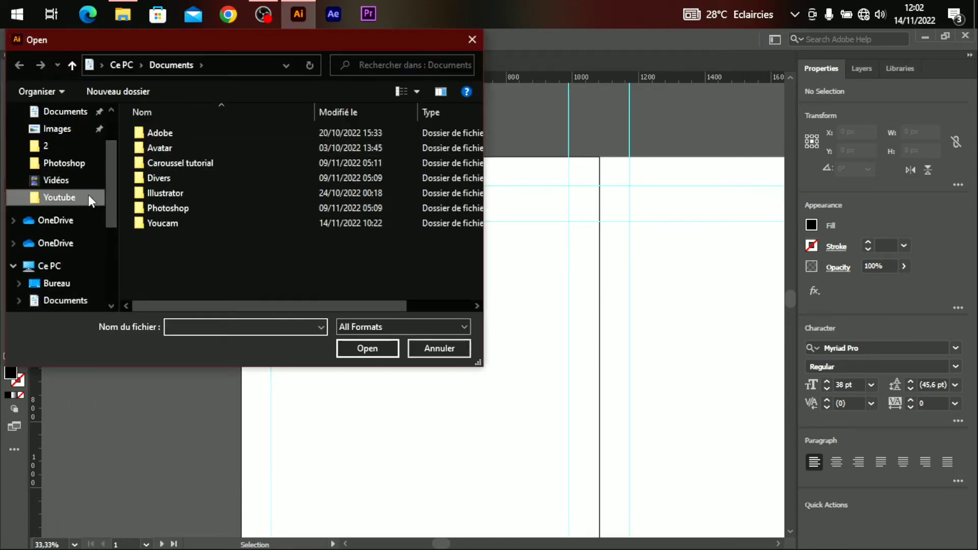
pyautogui.click(88, 197)
pyautogui.doubleClick(255, 147)
pyautogui.moveTo(258, 152); pyautogui.dragTo(536, 272)
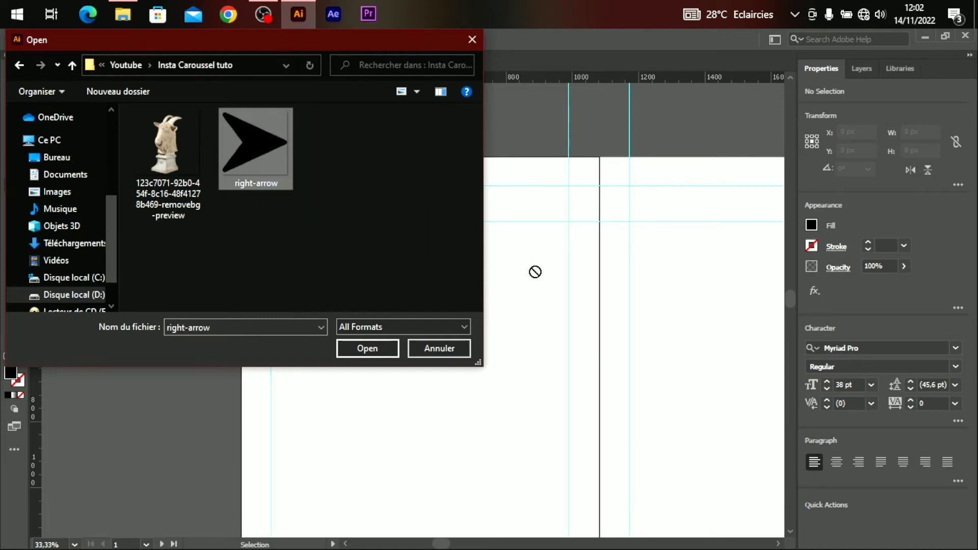
pyautogui.click(371, 347)
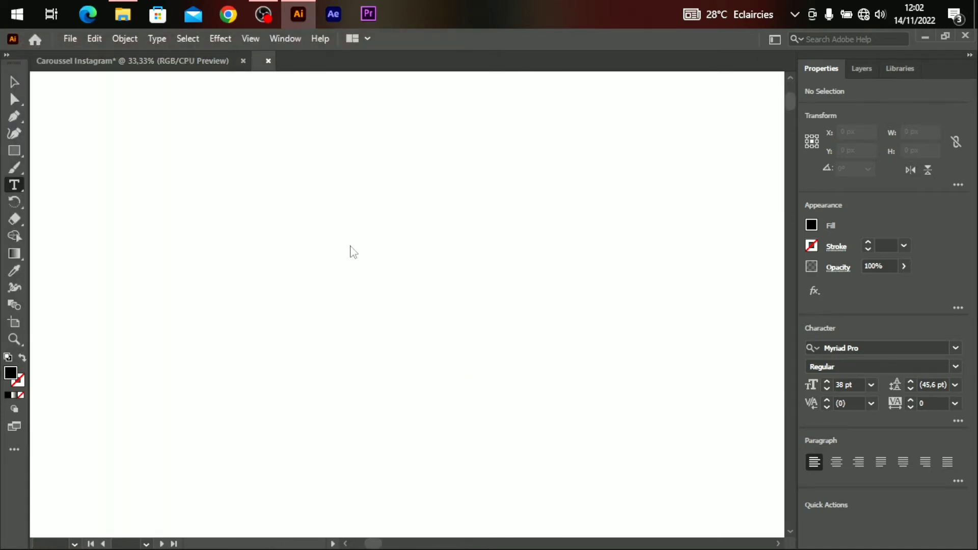
pyautogui.click(14, 81)
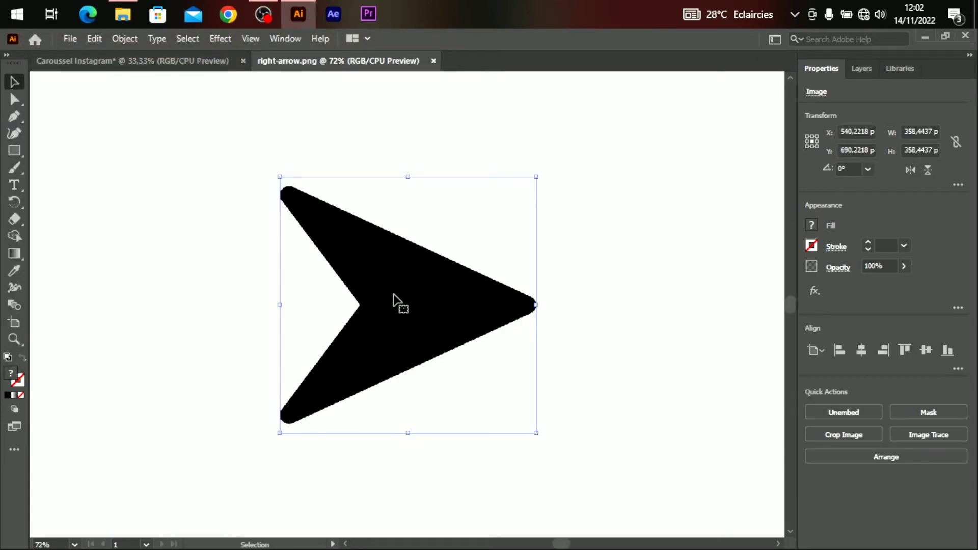
pyautogui.moveTo(391, 293); pyautogui.dragTo(486, 270)
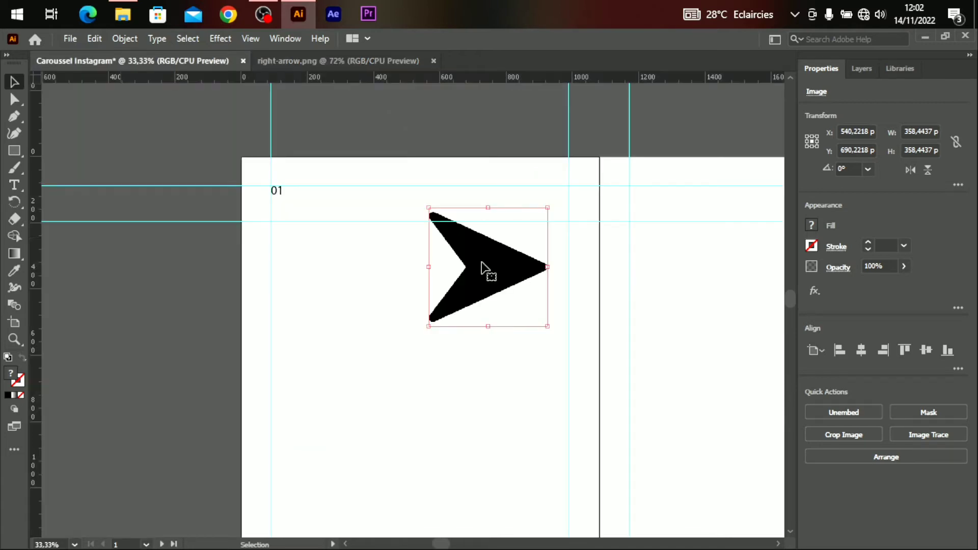
# Shrink the arrow to 43.2 × 49.68 px at the first artboard's top-right.
pyautogui.hotkey('ctrl', '+')
pyautogui.hotkey('ctrl', '+')
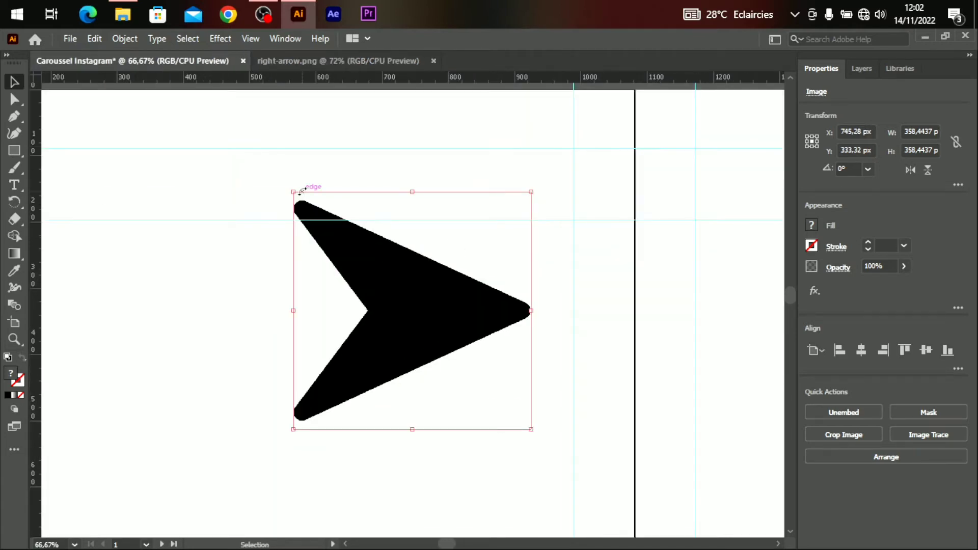
pyautogui.moveTo(293, 191); pyautogui.dragTo(434, 345)
pyautogui.hotkey('ctrl', '-')
pyautogui.hotkey('ctrl', '-')
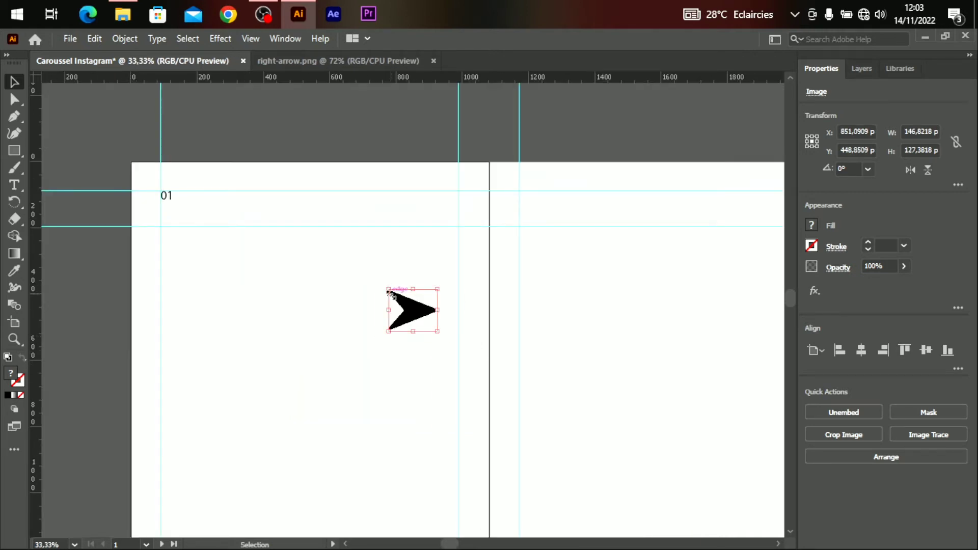
pyautogui.moveTo(388, 289); pyautogui.dragTo(449, 105)
pyautogui.press('a')
pyautogui.scroll(1, 447, 322)
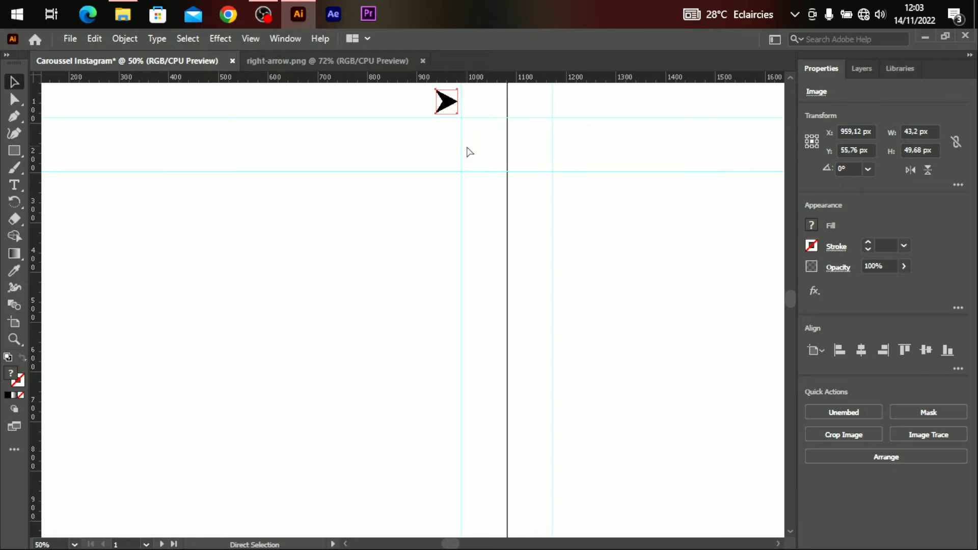
pyautogui.hotkey('ctrl', '1')
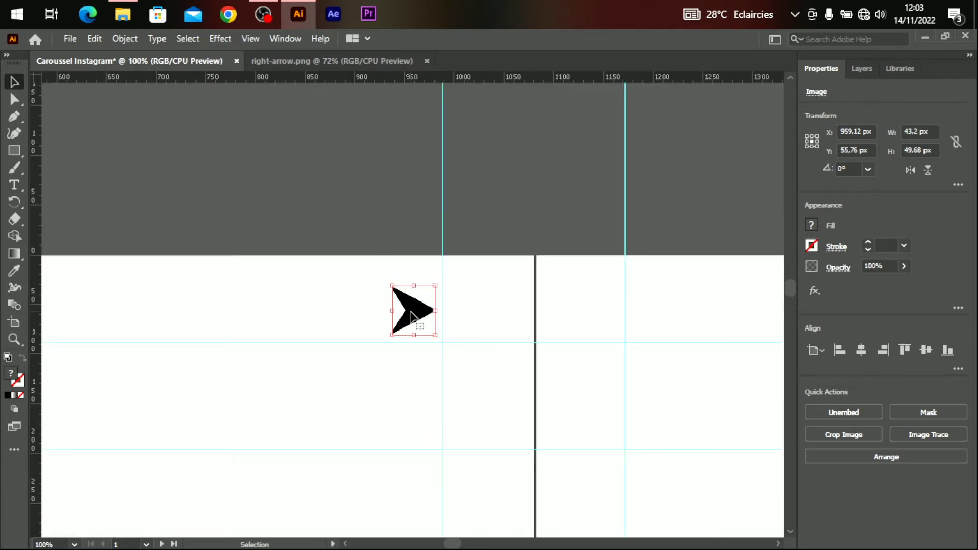
# Alt-drag two copies of the arrow to its left, making a row of three.
pyautogui.moveTo(393, 286); pyautogui.dragTo(400, 295)
pyautogui.moveTo(410, 329); pyautogui.dragTo(334, 323)
pyautogui.click(359, 377)
# Set the leftmost arrow to 40% opacity and the middle arrow to 63%.
pyautogui.click(335, 323)
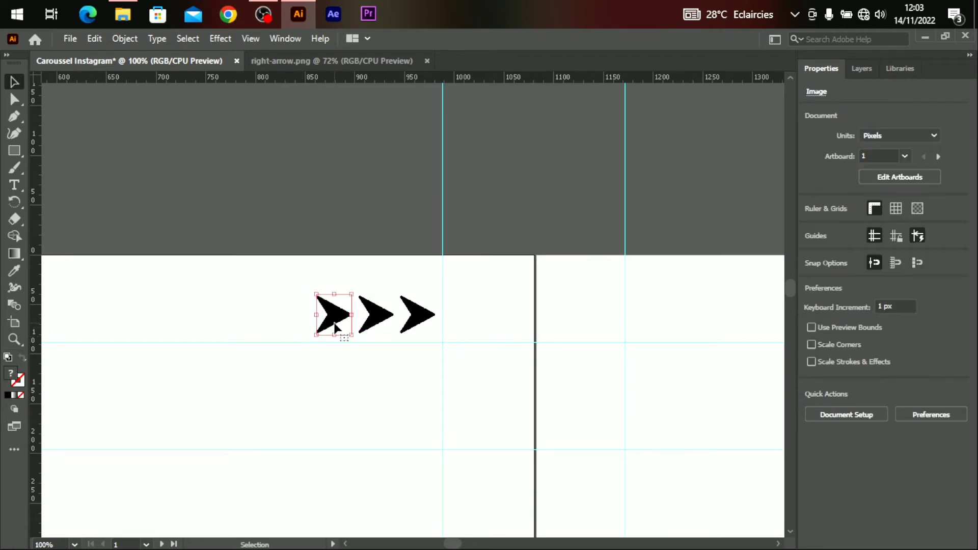
pyautogui.click(904, 266)
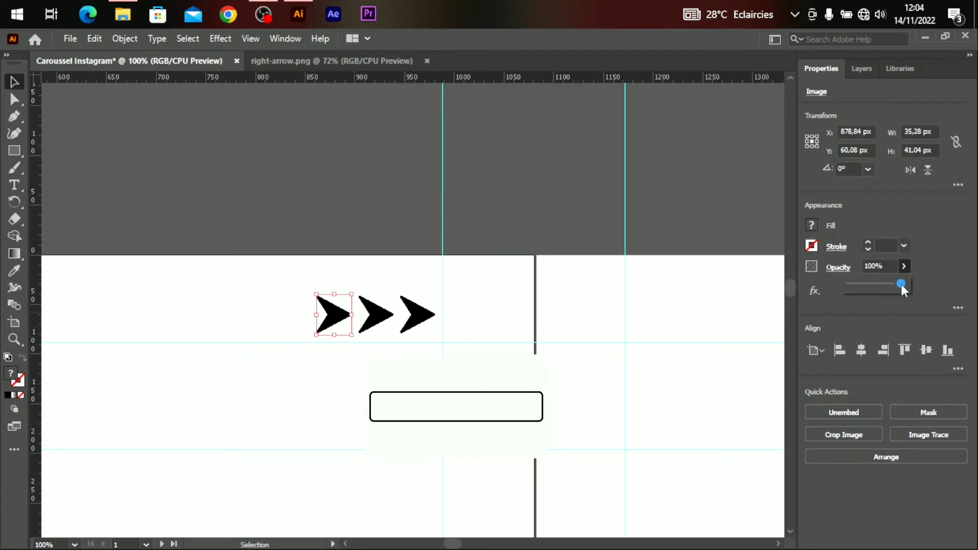
pyautogui.moveTo(901, 285); pyautogui.dragTo(877, 297)
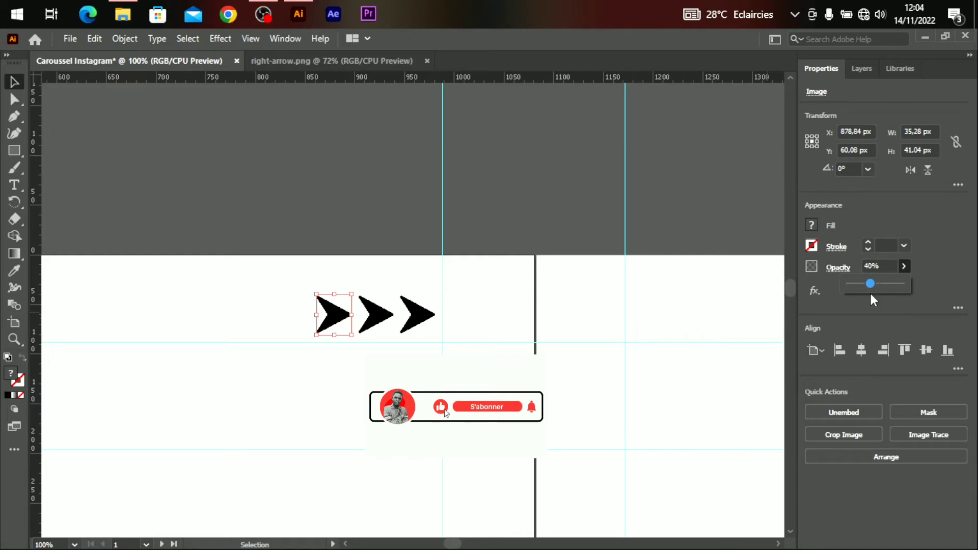
pyautogui.click(389, 332)
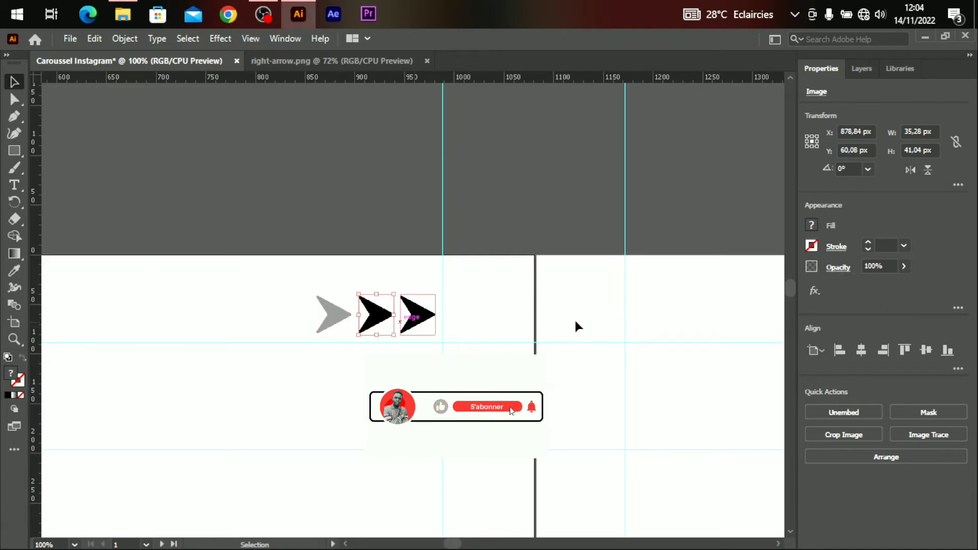
pyautogui.click(904, 266)
pyautogui.moveTo(901, 283); pyautogui.dragTo(881, 286)
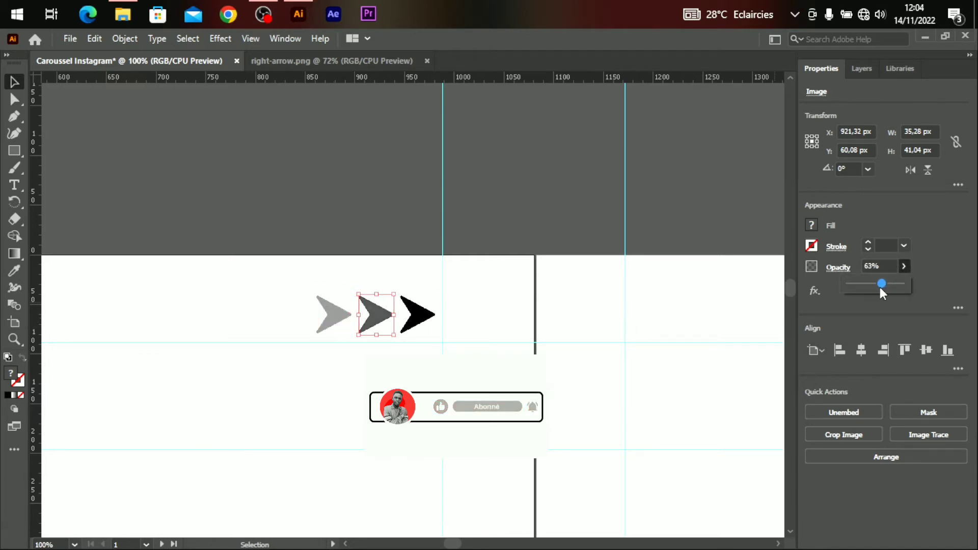
pyautogui.click(386, 407)
pyautogui.hotkey('ctrl', '-')
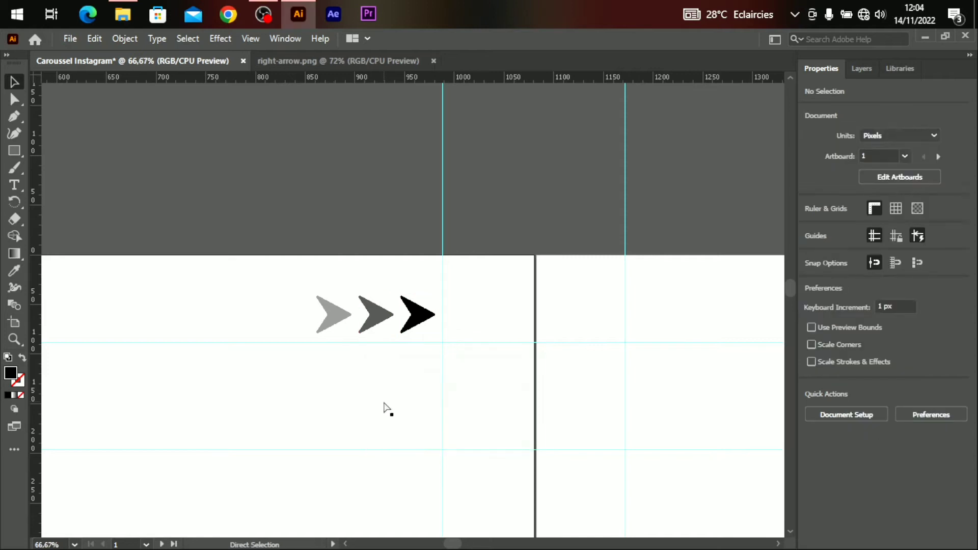
pyautogui.hotkey('ctrl', '-')
pyautogui.hotkey('ctrl', '-')
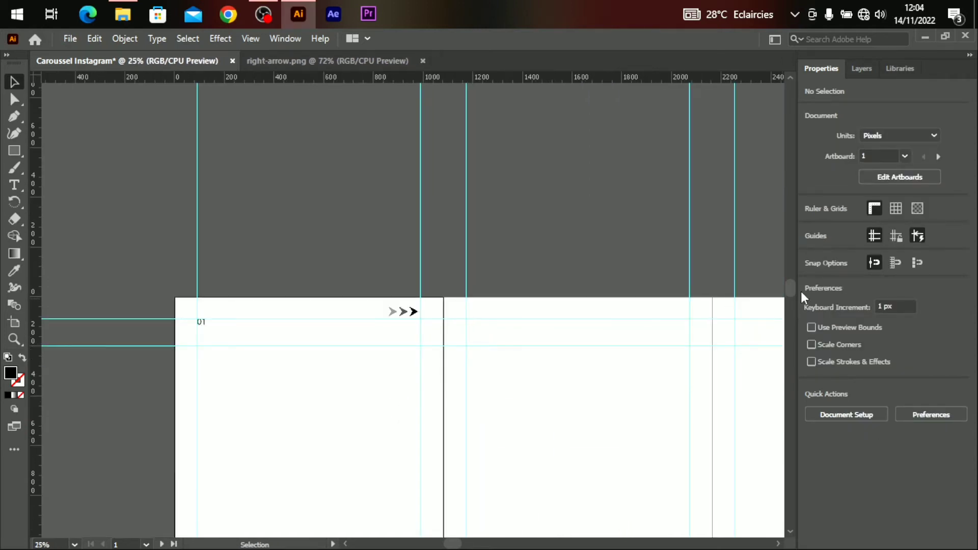
# Nudge the three arrows on artboard 1 slightly lower, then deselect them.
pyautogui.scroll(-3, 790, 295)
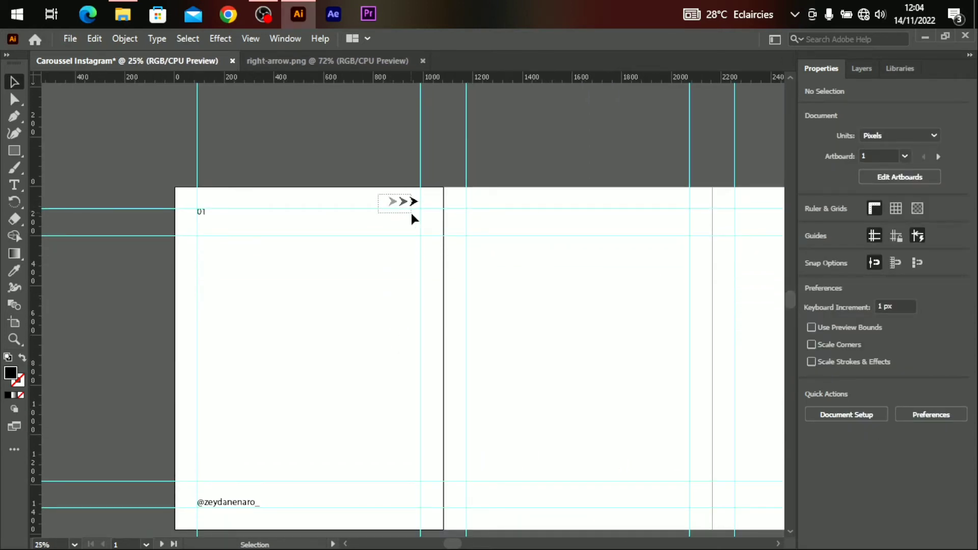
pyautogui.moveTo(412, 214); pyautogui.dragTo(405, 224)
pyautogui.click(301, 201)
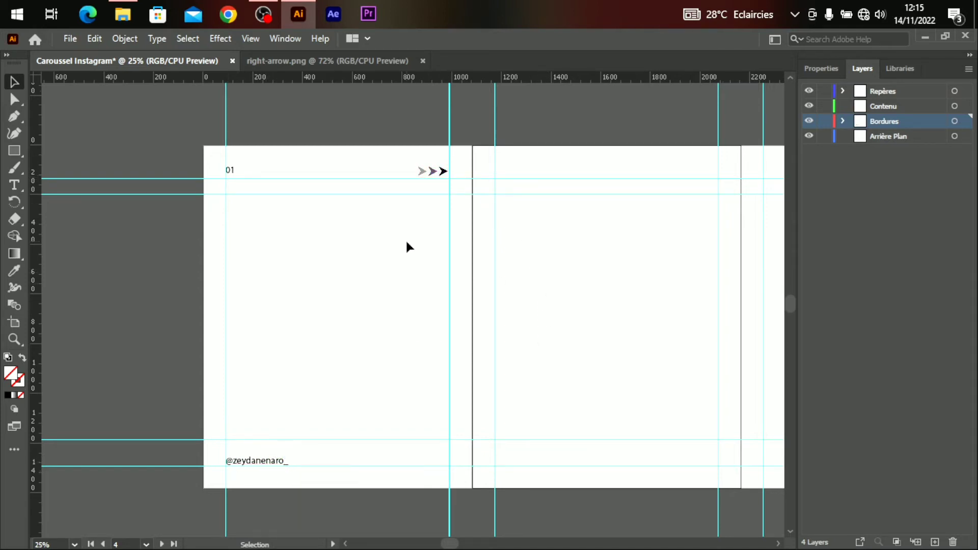
# Zoom out to see more artboards and lock the Repères guides layer.
pyautogui.hotkey('ctrl', '+')
pyautogui.hotkey('ctrl', '-')
pyautogui.hotkey('ctrl', '-')
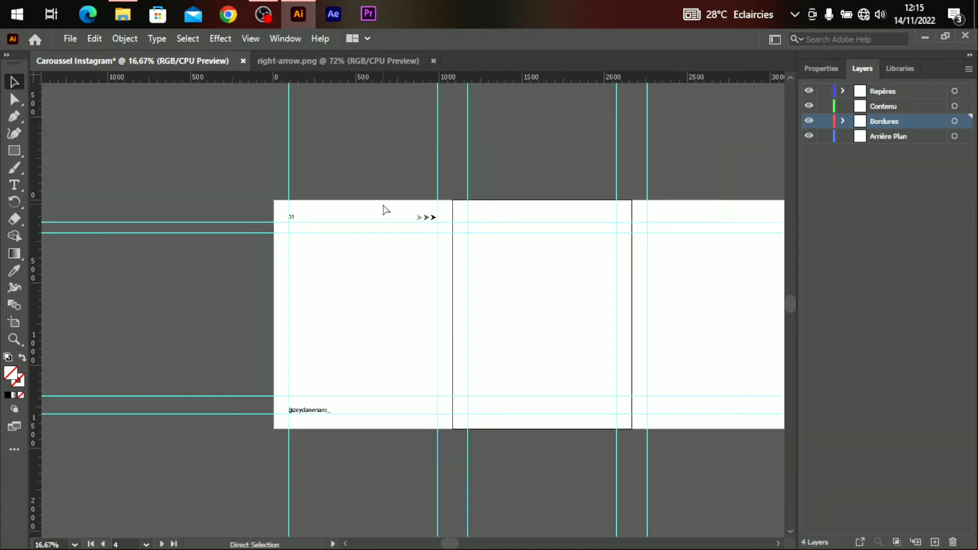
pyautogui.moveTo(448, 544); pyautogui.dragTo(445, 544)
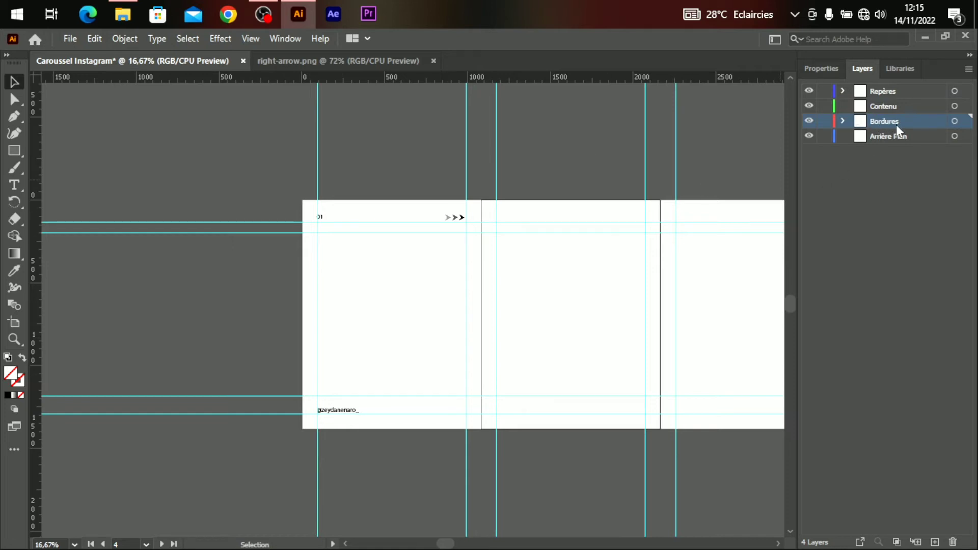
pyautogui.click(825, 90)
# Copy artboard 1's number, arrows and handle, pasting them in place on artboards 2, 3 and 4.
pyautogui.moveTo(309, 207); pyautogui.dragTo(507, 363)
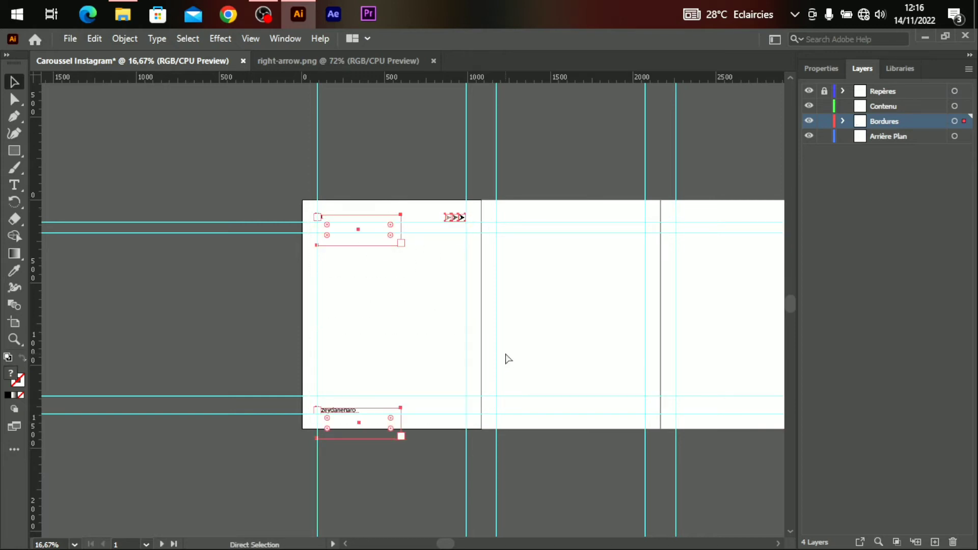
pyautogui.click(581, 306)
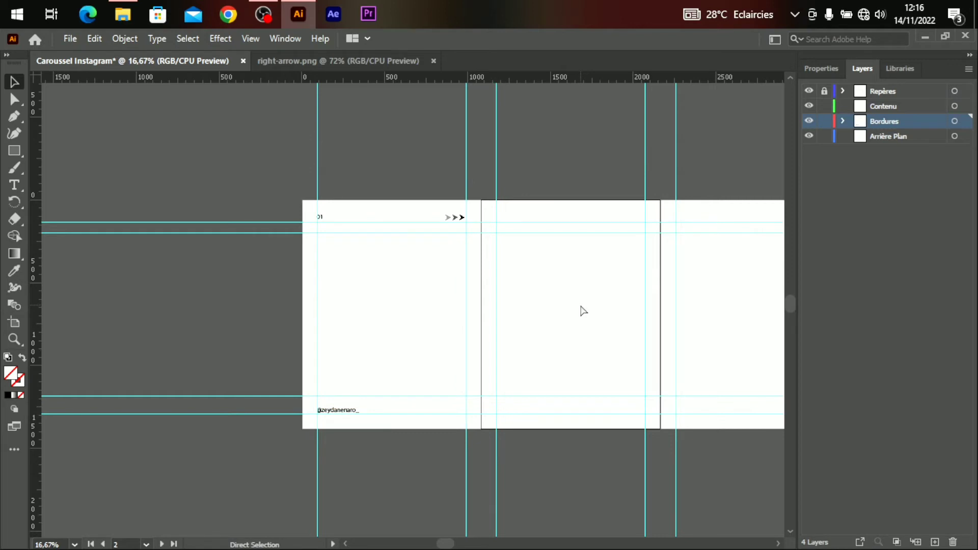
pyautogui.hotkey('ctrl', 'shift', 'v')
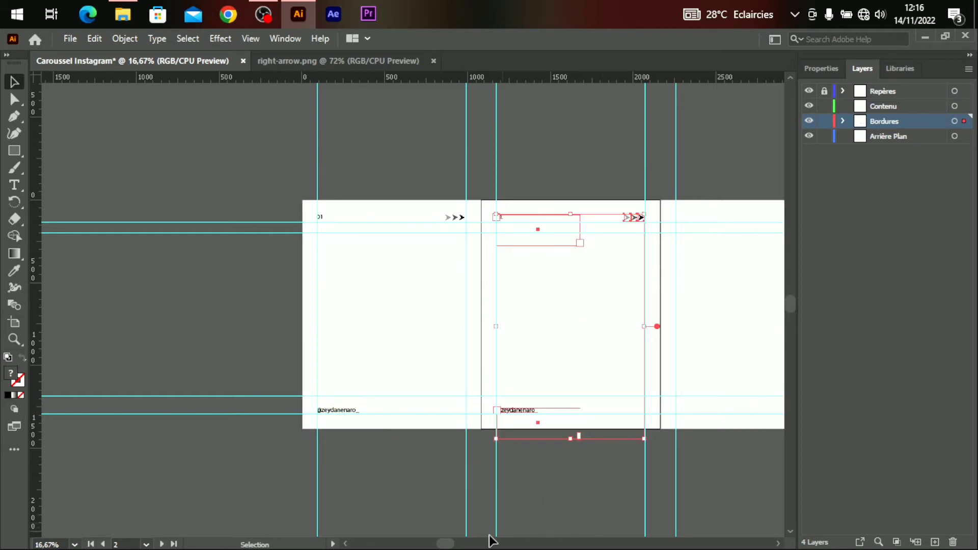
pyautogui.moveTo(447, 544); pyautogui.dragTo(492, 544)
pyautogui.click(433, 303)
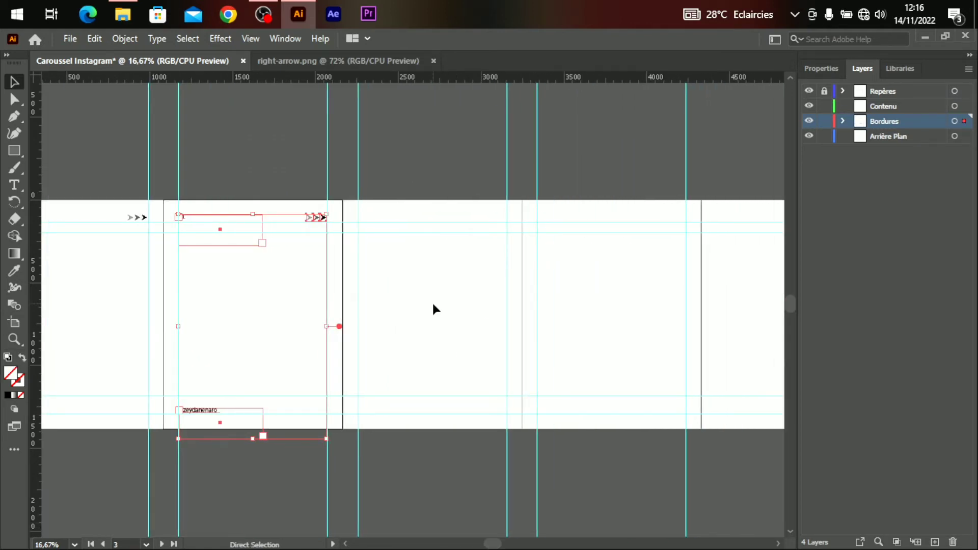
pyautogui.hotkey('ctrl', 'shift', 'v')
pyautogui.click(646, 310)
pyautogui.hotkey('ctrl', 'shift', 'v')
pyautogui.moveTo(493, 544); pyautogui.dragTo(452, 543)
# Zoom in and select the copied 01 number on artboard 2.
pyautogui.hotkey('ctrl', '+')
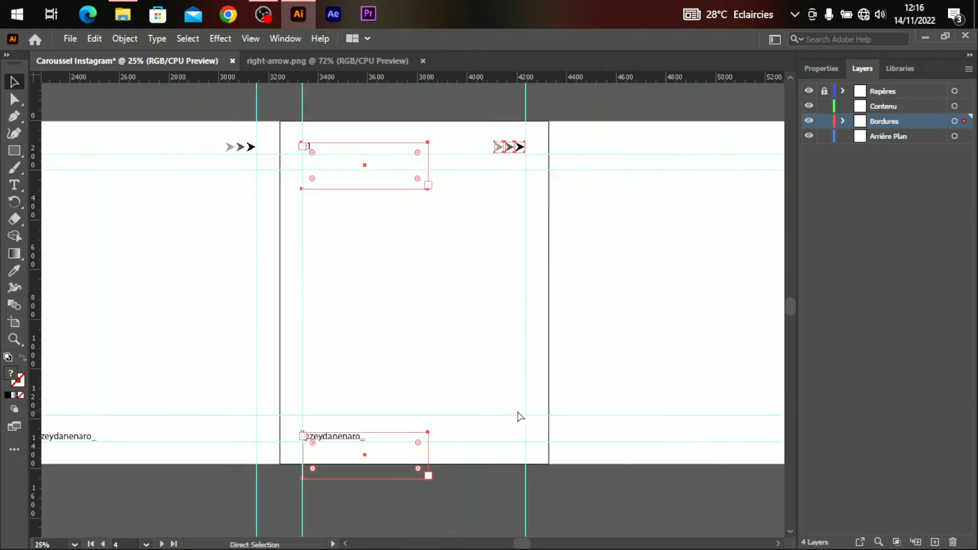
pyautogui.moveTo(522, 544); pyautogui.dragTo(452, 544)
pyautogui.click(489, 382)
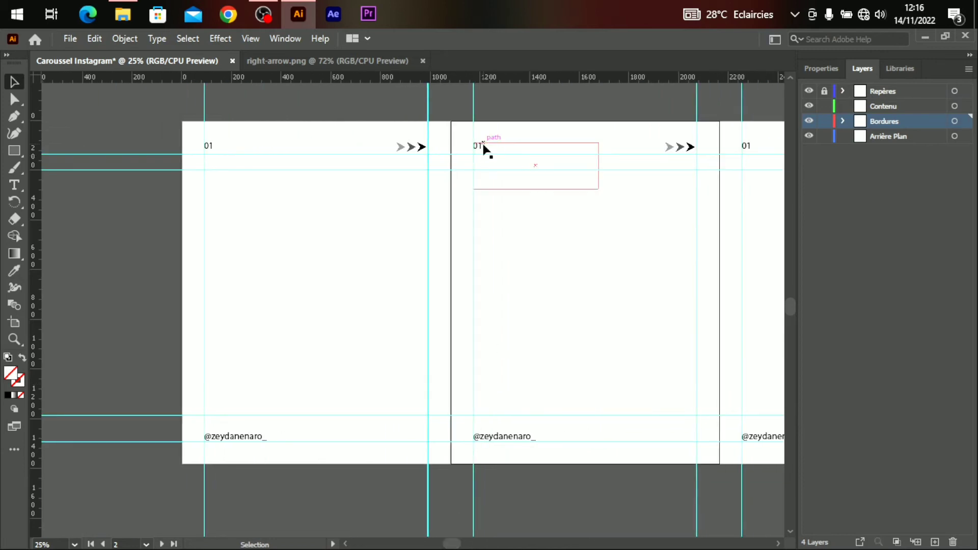
pyautogui.click(485, 148)
pyautogui.press('a')
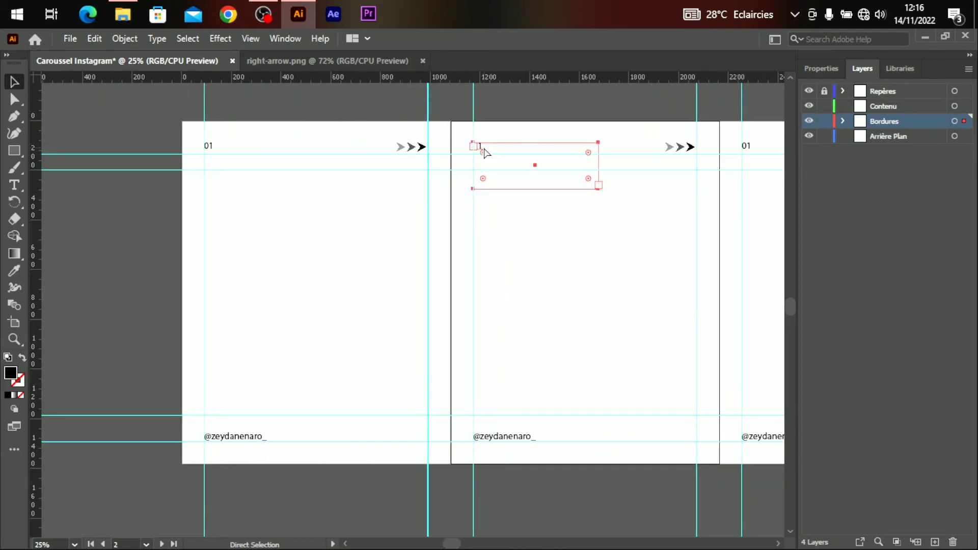
pyautogui.press('v')
pyautogui.hotkey('ctrl', '+')
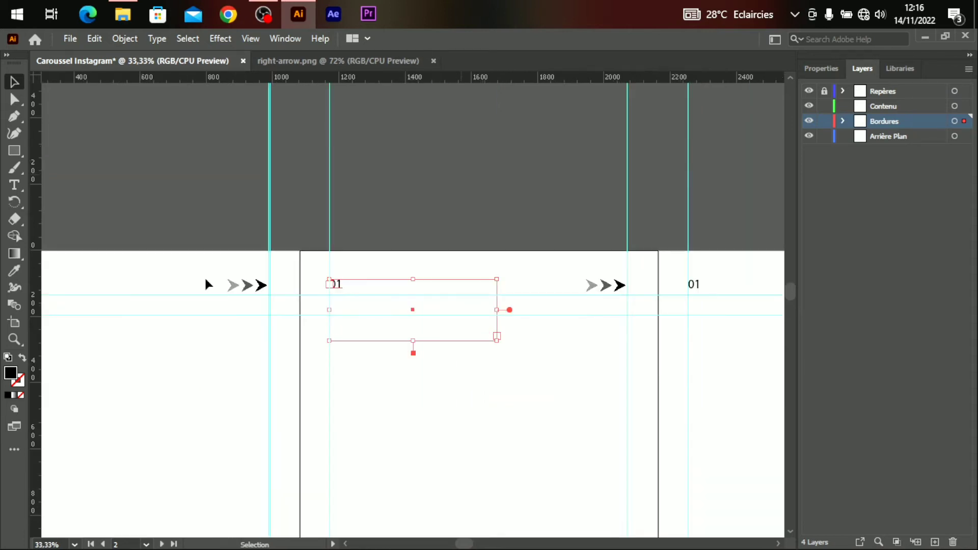
# Change the copied 01 labels on artboards 2 and 3 to 02 and 03.
pyautogui.click(14, 185)
pyautogui.click(350, 280)
pyautogui.press('BackSpace')
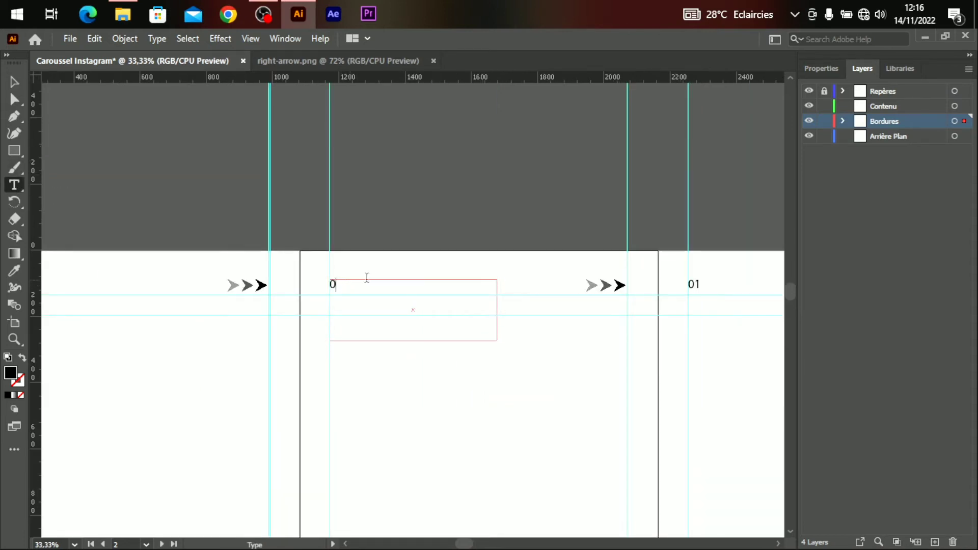
pyautogui.write('2')
pyautogui.click(703, 285)
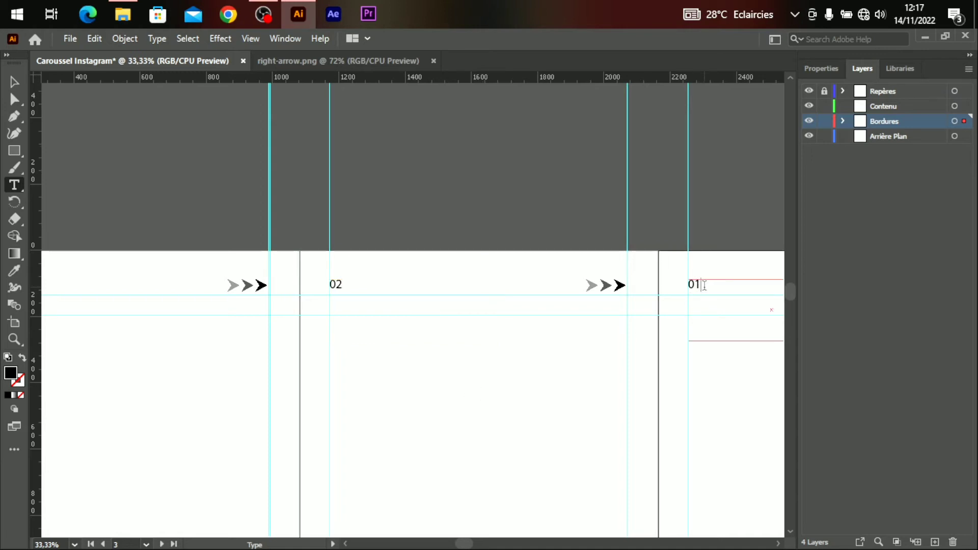
pyautogui.press('BackSpace')
pyautogui.write('3')
pyautogui.hotkey('ctrl', '-')
pyautogui.hotkey('ctrl', '-')
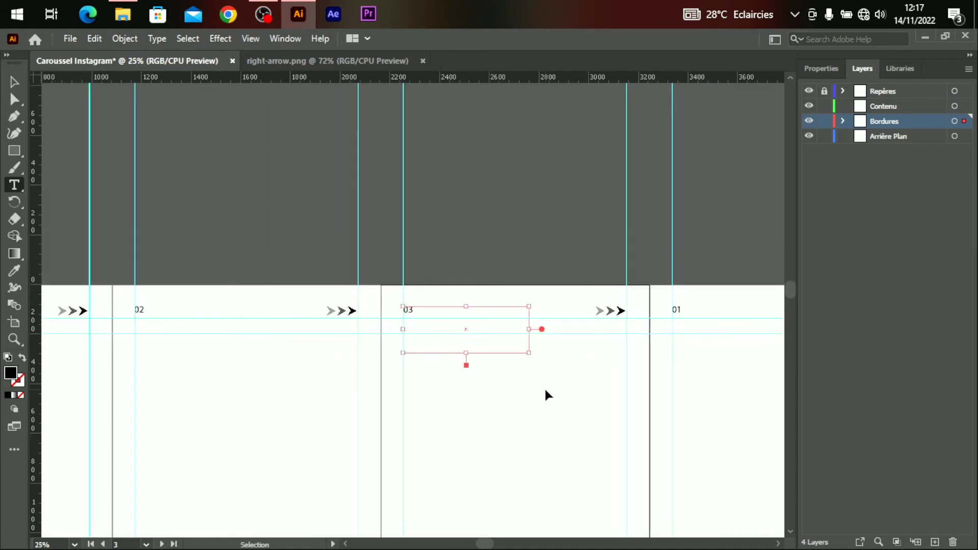
# Finish the artboard 4 label as 04 and make Arrière Plan the active layer.
pyautogui.click(595, 310)
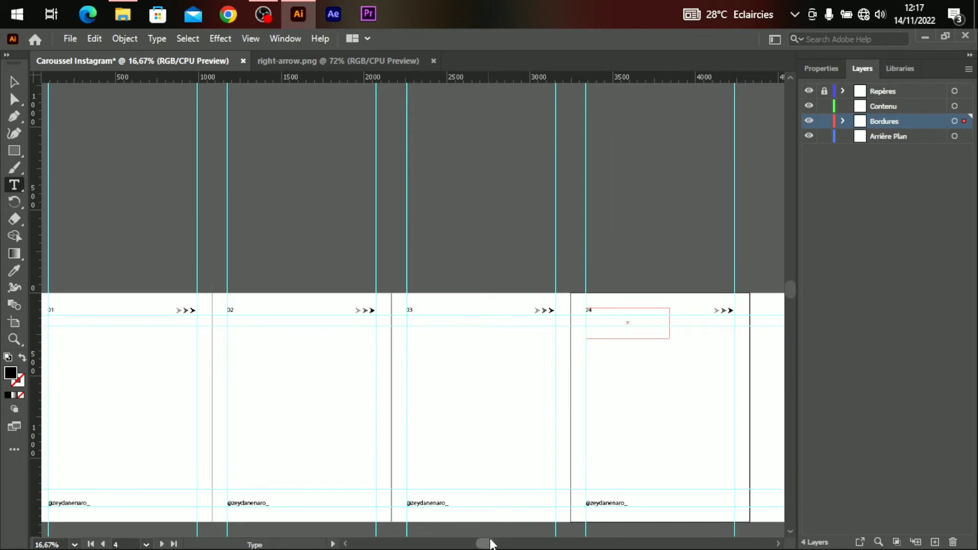
pyautogui.moveTo(488, 544); pyautogui.dragTo(467, 544)
pyautogui.press('Escape')
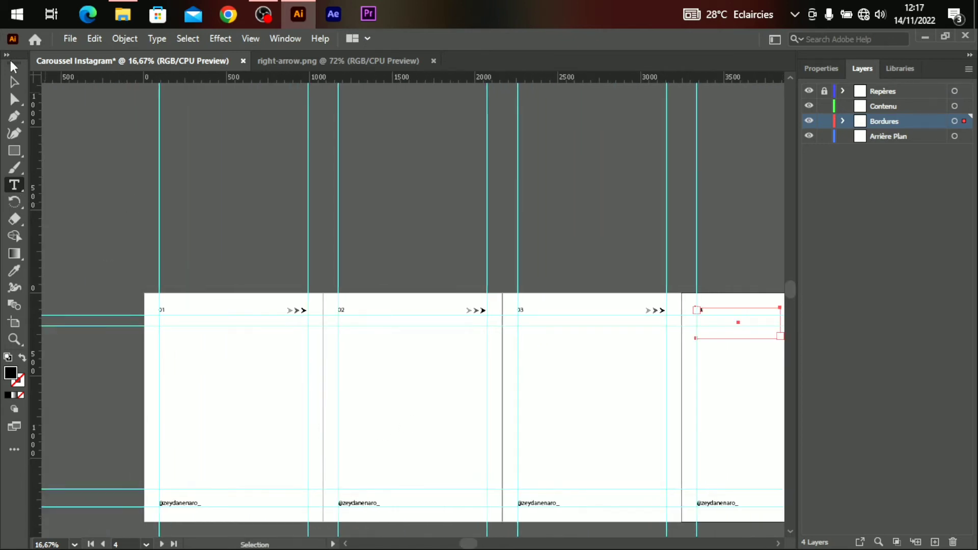
pyautogui.click(423, 400)
pyautogui.press('a')
pyautogui.hotkey('ctrl', '=')
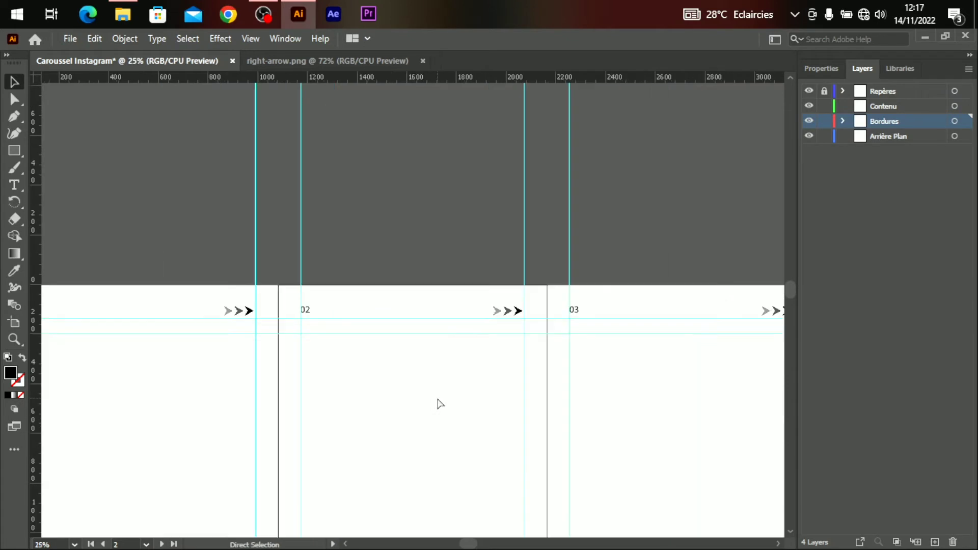
pyautogui.press('v')
pyautogui.moveTo(791, 290); pyautogui.dragTo(790, 301)
pyautogui.moveTo(471, 544); pyautogui.dragTo(456, 546)
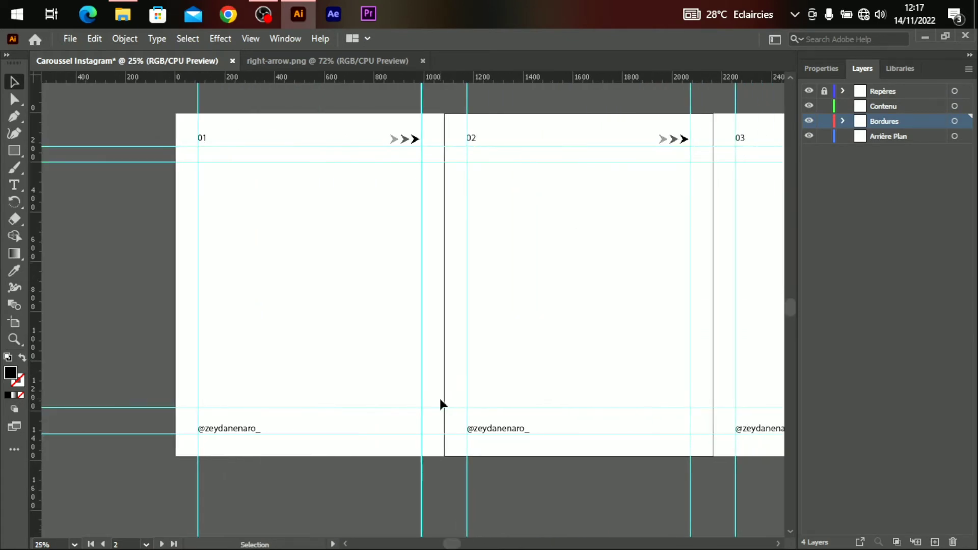
pyautogui.click(895, 136)
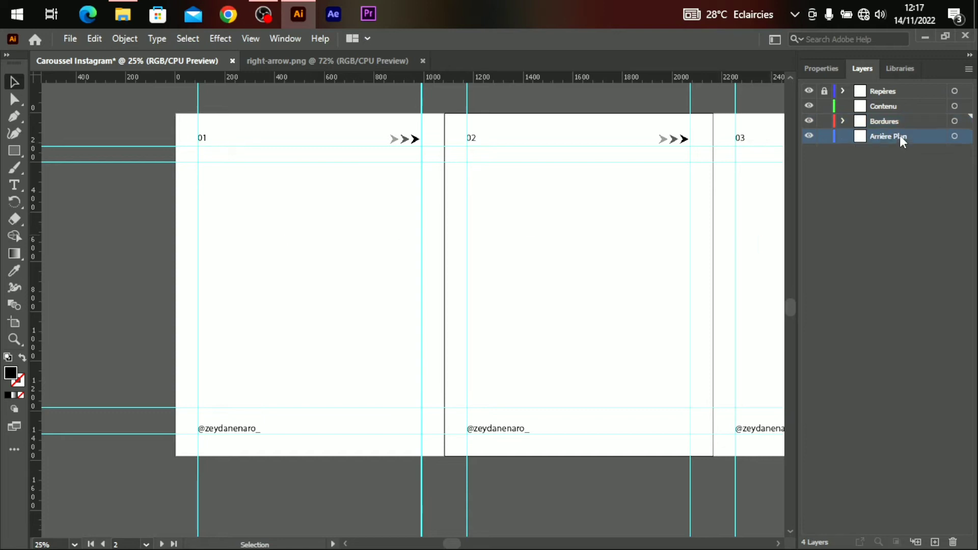
# Draw a rectangle of about 4554.88 × 1753.92 px spanning all four artboards.
pyautogui.hotkey('ctrl', '-')
pyautogui.click(16, 151)
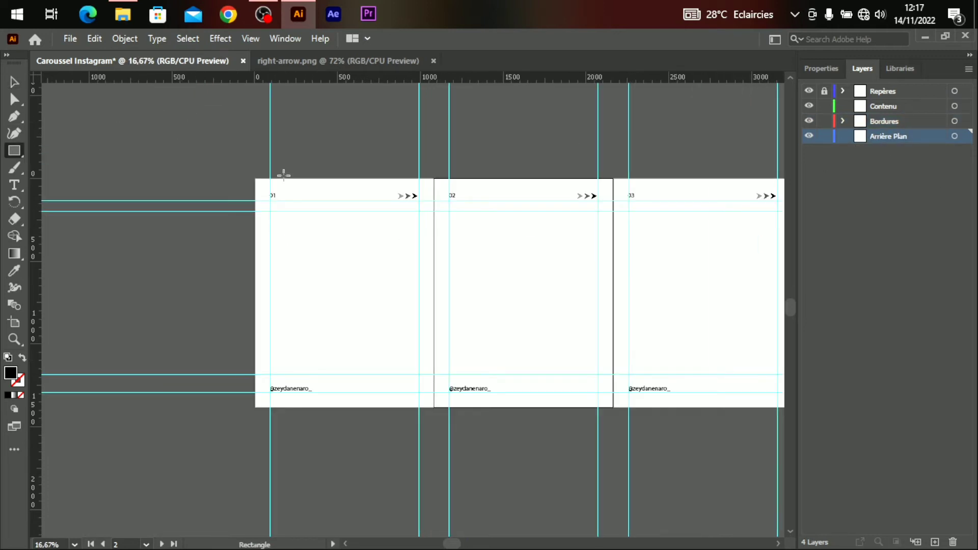
pyautogui.hscroll(3, 223, 251)
pyautogui.moveTo(173, 148); pyautogui.dragTo(775, 438)
# Fill the rectangle blue (green 124, #007CE3) and undo an accidental extra rectangle.
pyautogui.click(818, 69)
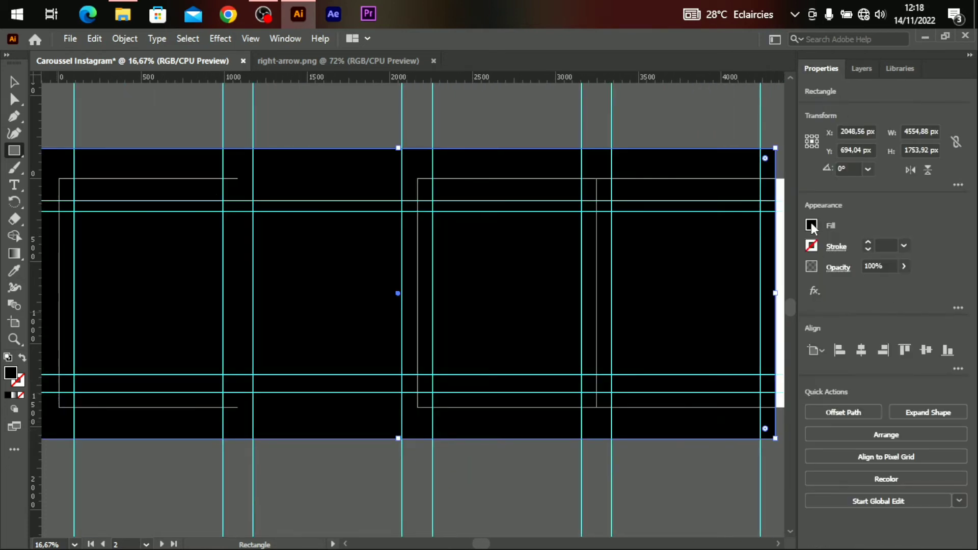
pyautogui.click(811, 223)
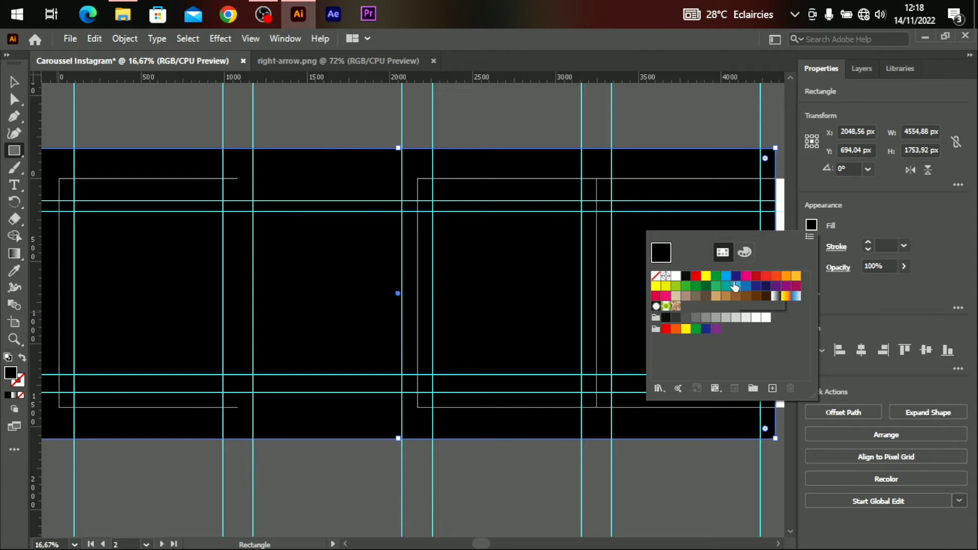
pyautogui.click(726, 279)
pyautogui.click(745, 251)
pyautogui.moveTo(745, 306)
pyautogui.mouseDown()
pyautogui.moveTo(721, 311)
pyautogui.moveTo(735, 301)
pyautogui.mouseUp()
pyautogui.click(722, 453)
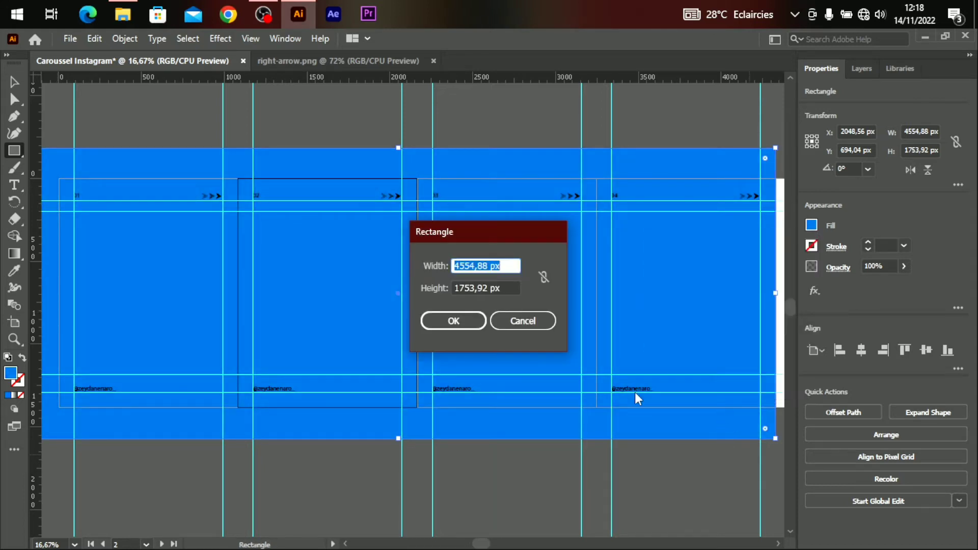
pyautogui.press('Return')
pyautogui.hotkey('ctrl', 'z')
pyautogui.press('v')
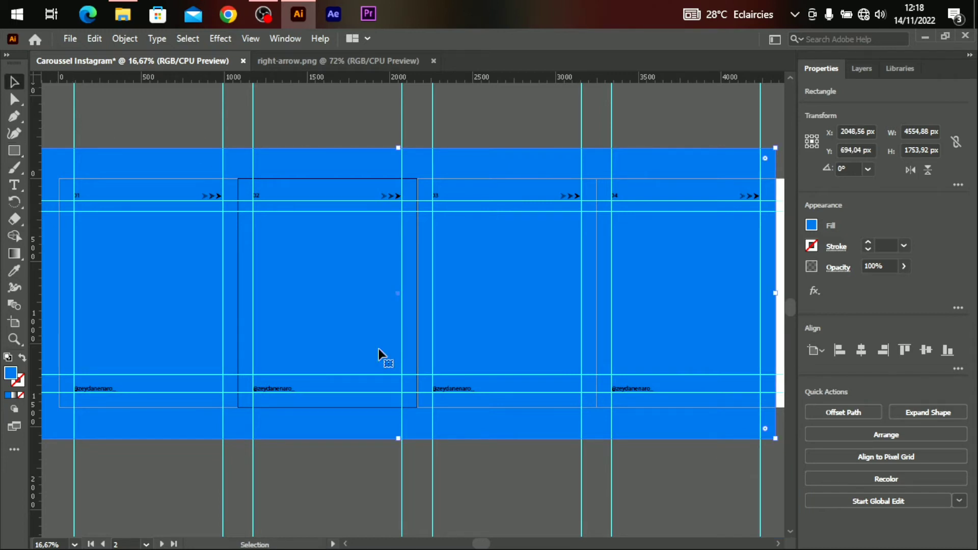
pyautogui.hscroll(-5, 382, 355)
# Drag the blue rectangle's corners to the artboard edges, resizing it to 4325.4 × 1566.96 px.
pyautogui.moveTo(527, 439)
pyautogui.mouseDown()
pyautogui.moveTo(527, 414)
pyautogui.moveTo(527, 440)
pyautogui.mouseUp()
pyautogui.moveTo(150, 148); pyautogui.dragTo(189, 178)
pyautogui.hscroll(8, 273, 252)
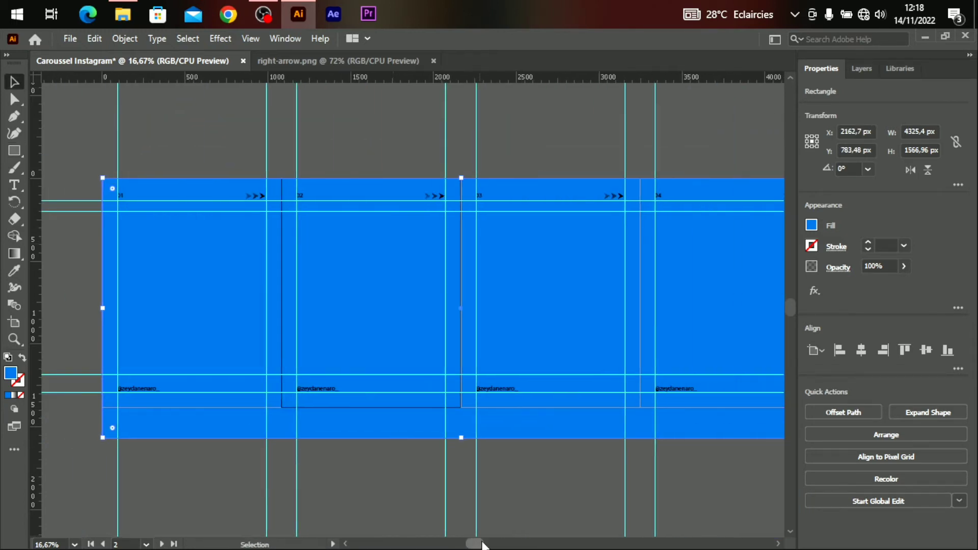
pyautogui.moveTo(692, 438); pyautogui.dragTo(694, 407)
pyautogui.click(608, 454)
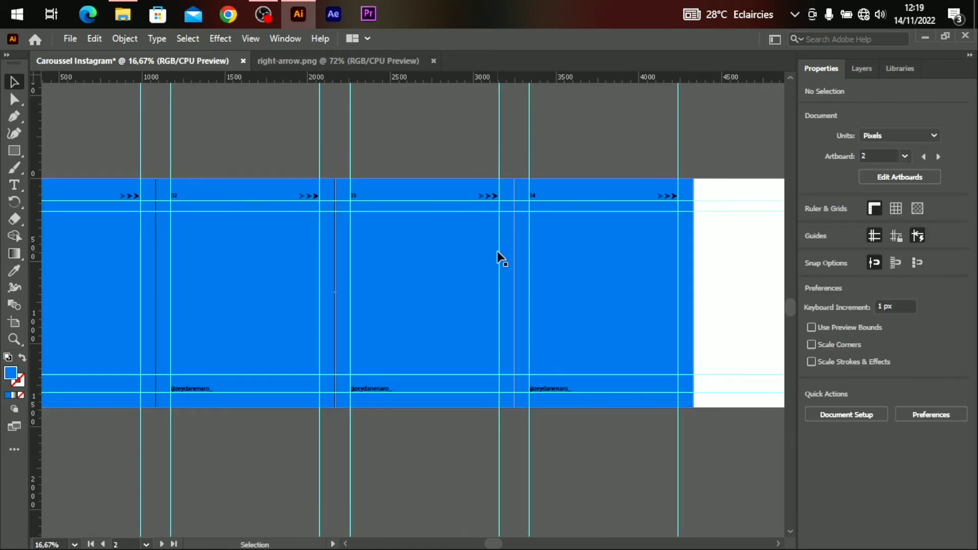
pyautogui.moveTo(495, 544); pyautogui.dragTo(463, 544)
pyautogui.hotkey('ctrl', '=')
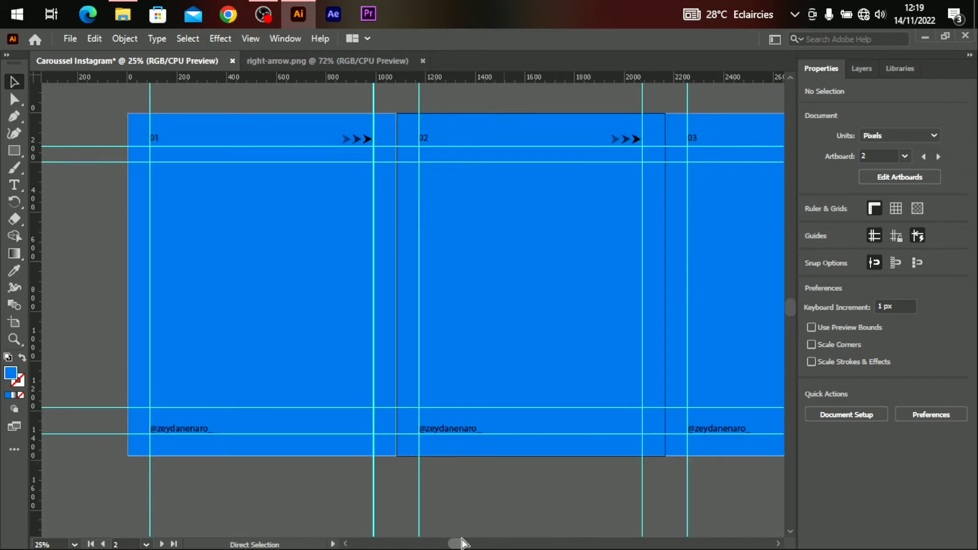
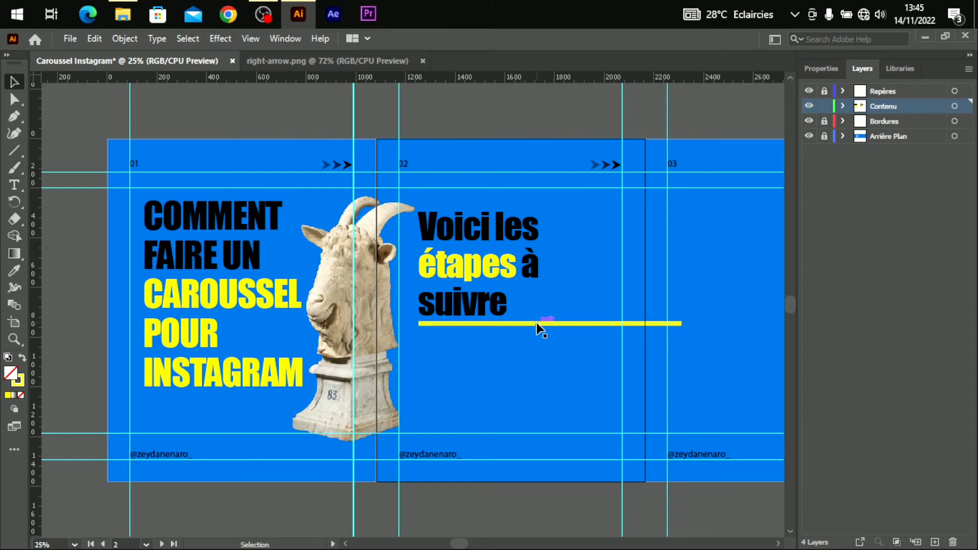
# Draw a small circle at the right end of the yellow line on slide three.
pyautogui.rightClick(16, 153)
pyautogui.click(66, 168)
pyautogui.moveTo(465, 545); pyautogui.dragTo(475, 545)
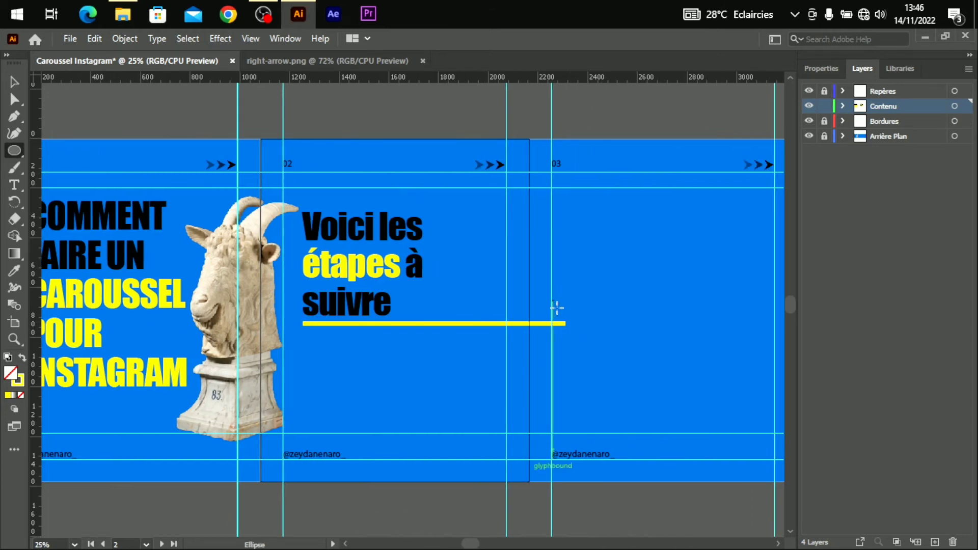
pyautogui.moveTo(561, 309)
pyautogui.mouseDown()
pyautogui.moveTo(599, 347)
pyautogui.moveTo(566, 323)
pyautogui.mouseUp()
# Fill the circle yellow and dismiss the accidental Ellipse size dialog.
pyautogui.click(824, 68)
pyautogui.click(811, 226)
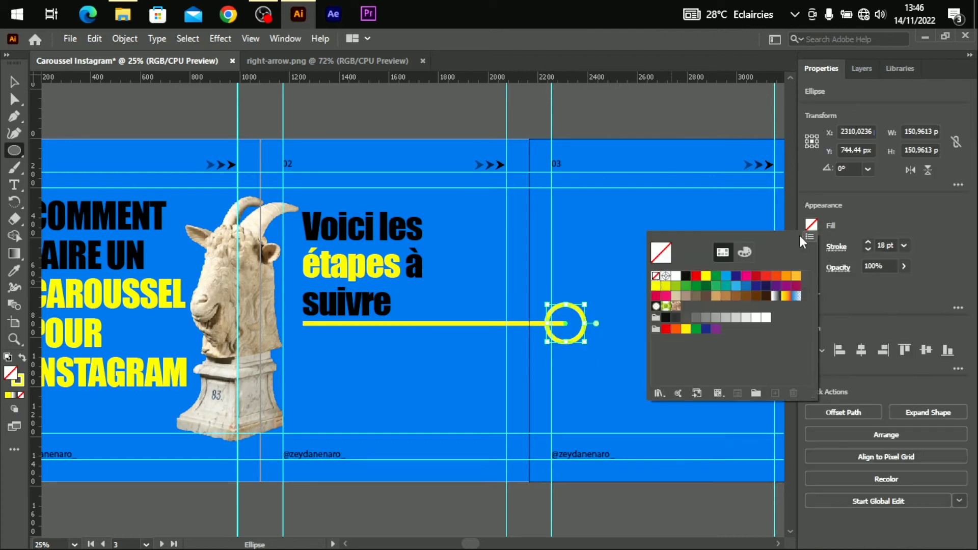
pyautogui.click(656, 278)
pyautogui.click(634, 216)
pyautogui.click(524, 321)
pyautogui.press('v')
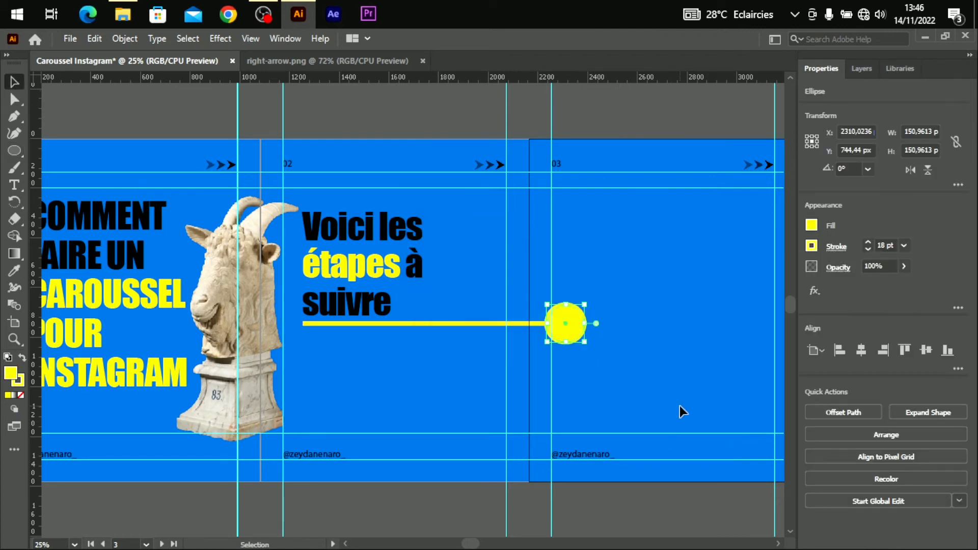
pyautogui.click(627, 487)
pyautogui.moveTo(470, 545); pyautogui.dragTo(491, 542)
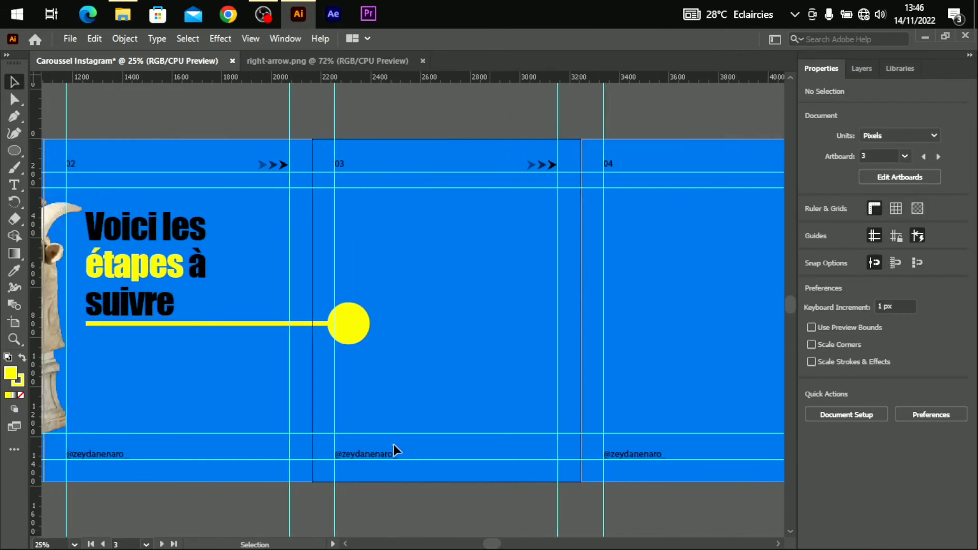
# Copy the 'Voici les étapes à suivre' text onto slide three and clear it for the 01 heading.
pyautogui.click(137, 251)
pyautogui.moveTo(138, 251); pyautogui.dragTo(484, 265)
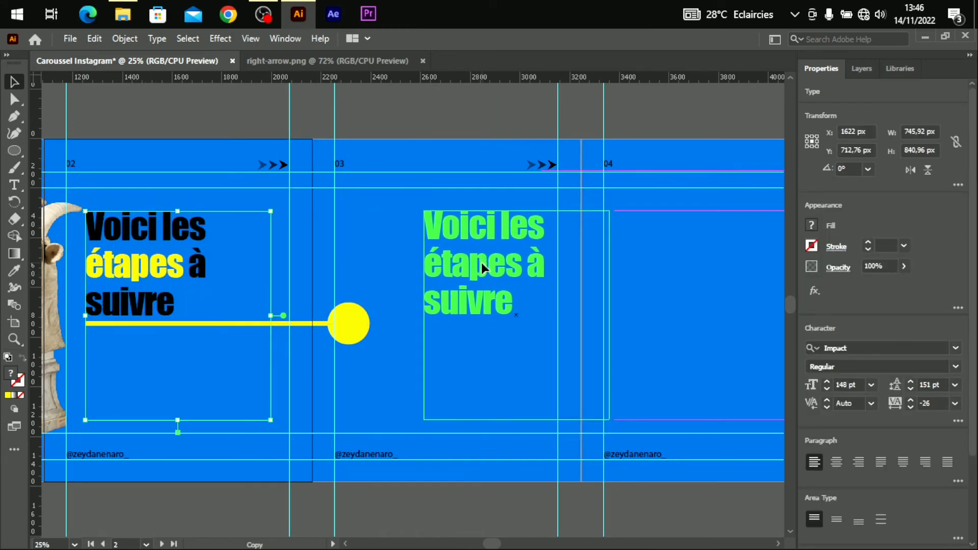
pyautogui.click(862, 69)
pyautogui.press('t')
pyautogui.click(510, 306)
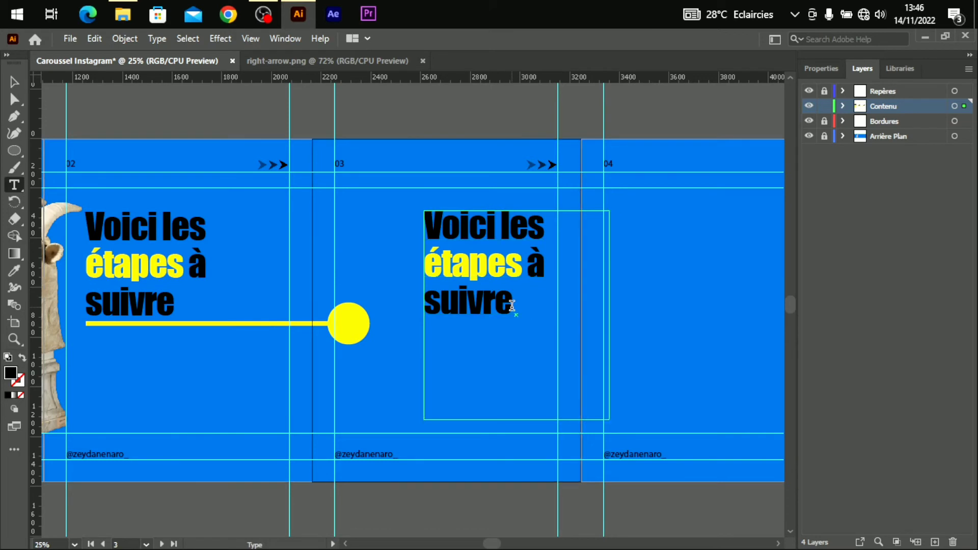
pyautogui.hotkey('ctrl', 'a')
pyautogui.press('BackSpace')
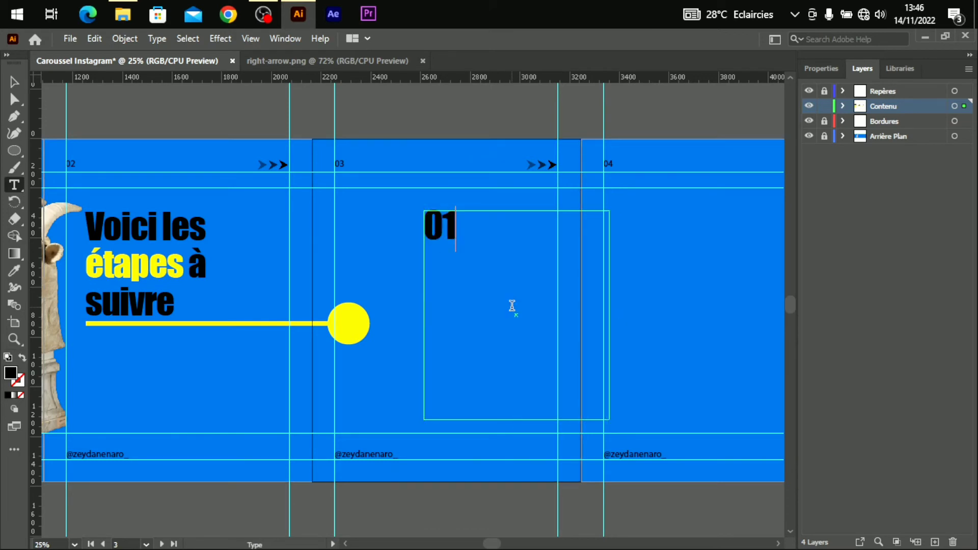
pyautogui.press('Escape')
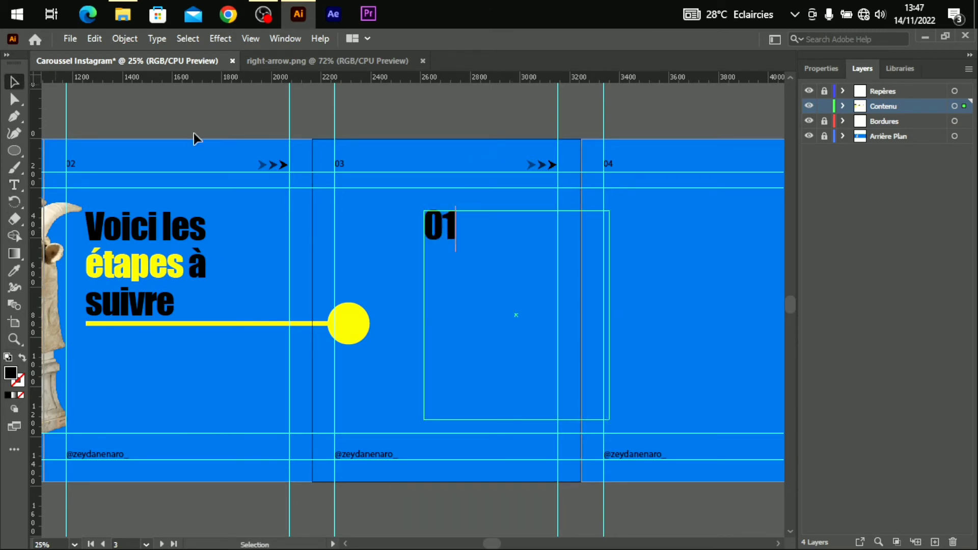
# Place the 148 pt Impact '01' heading at the top centre of slide three.
pyautogui.moveTo(442, 233); pyautogui.dragTo(441, 220)
pyautogui.press('t')
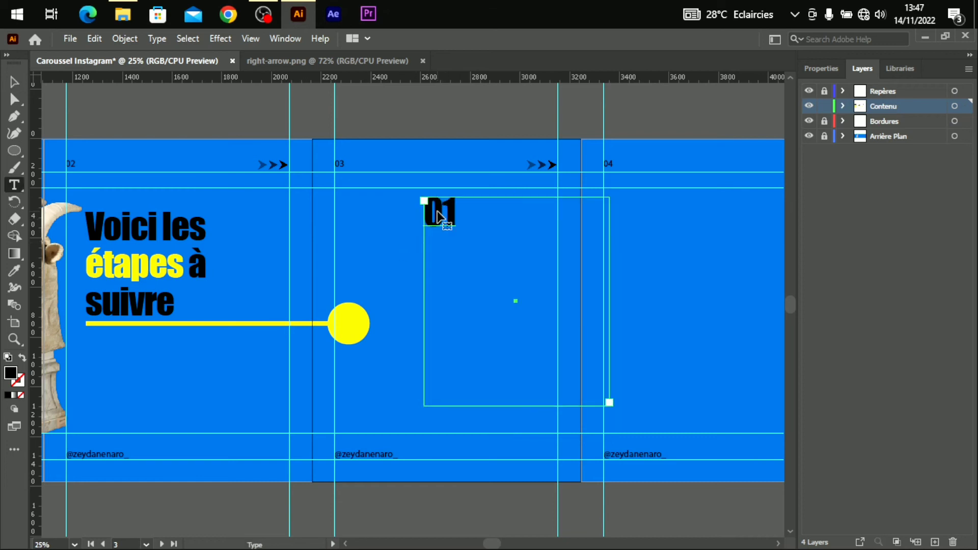
pyautogui.click(821, 68)
pyautogui.click(836, 462)
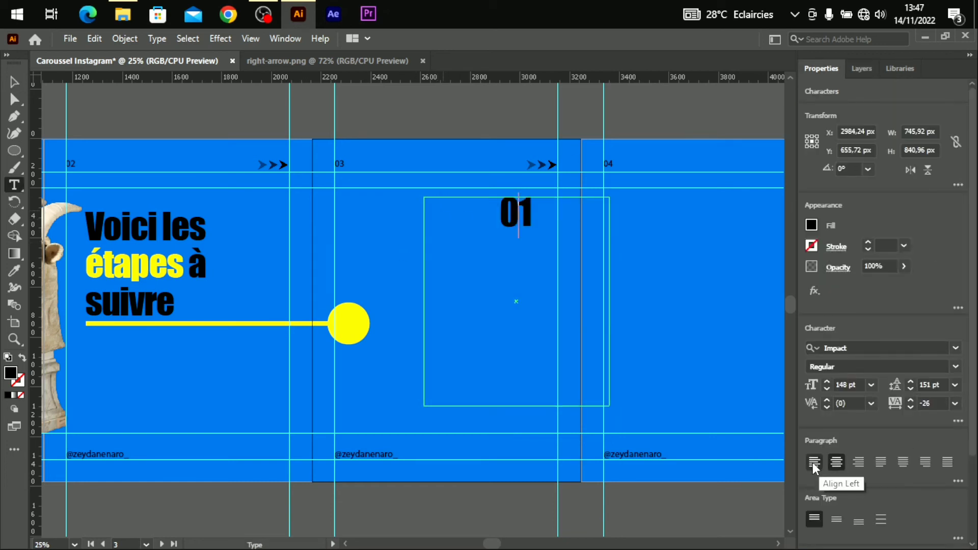
pyautogui.click(814, 461)
pyautogui.click(15, 81)
pyautogui.click(344, 421)
pyautogui.moveTo(440, 216); pyautogui.dragTo(443, 283)
pyautogui.click(367, 428)
pyautogui.click(14, 185)
pyautogui.click(400, 393)
pyautogui.click(17, 84)
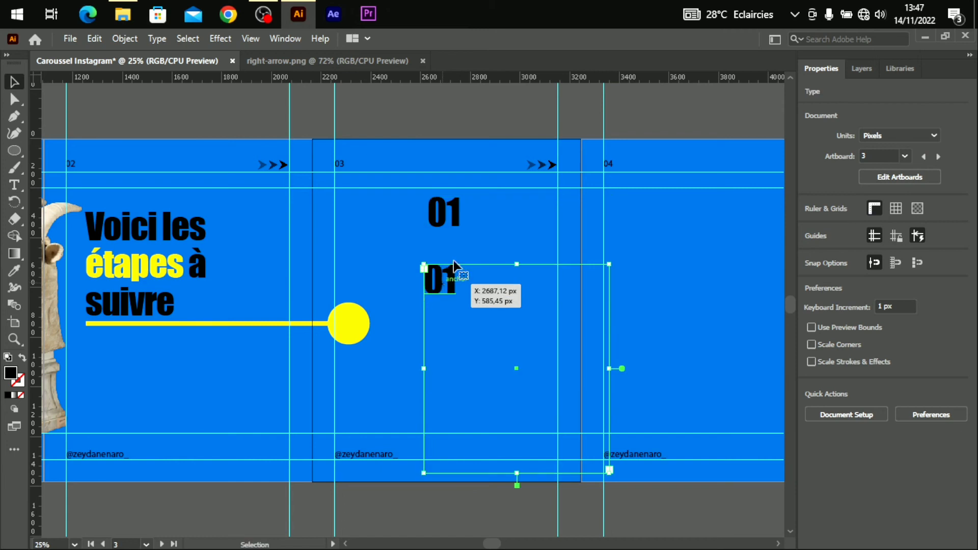
# Copy 01 below itself, retype it as 'Abonnez-vous' at 132 pt, and shift it left.
pyautogui.click(14, 185)
pyautogui.doubleClick(429, 277)
pyautogui.write('Abonnez')
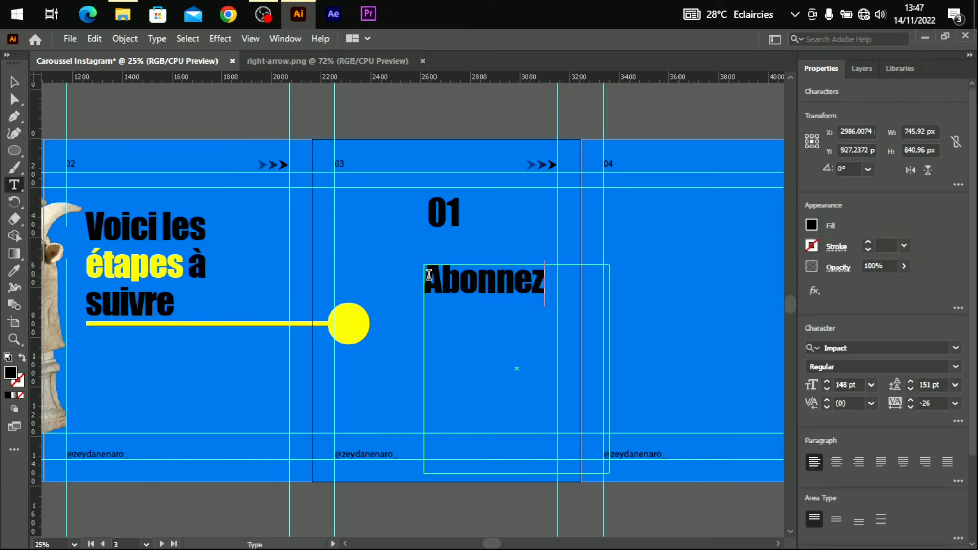
pyautogui.write('-vous')
pyautogui.hotkey('ctrl', 'a')
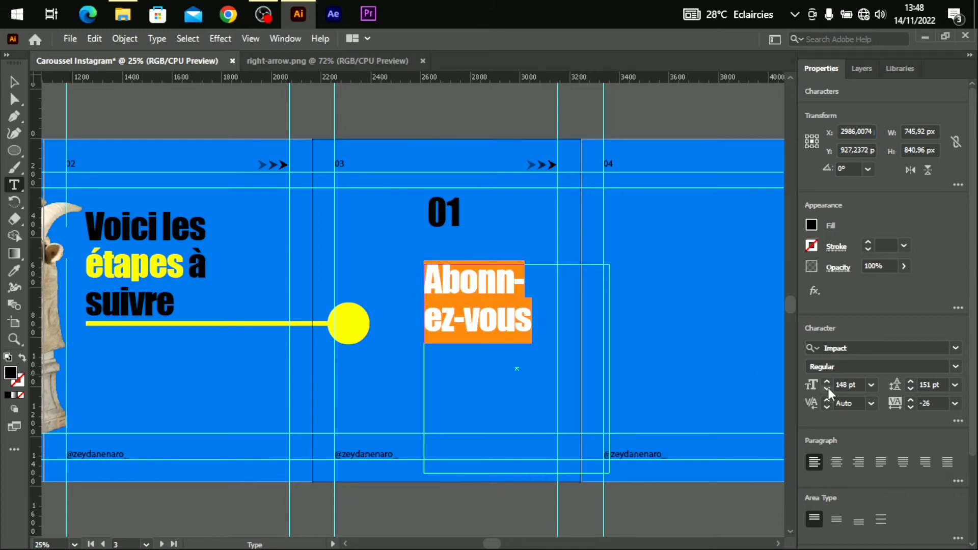
pyautogui.hotkey('ctrl', 'shift', ',')
pyautogui.hotkey('ctrl', 'shift', ',')
pyautogui.hotkey('ctrl', 'shift', ',')
pyautogui.hotkey('ctrl', 'shift', ',')
pyautogui.hotkey('ctrl', 'shift', ',')
pyautogui.hotkey('ctrl', 'shift', ',')
pyautogui.hotkey('ctrl', 'shift', ',')
pyautogui.hotkey('ctrl', 'shift', ',')
pyautogui.press('Escape')
pyautogui.moveTo(530, 279); pyautogui.dragTo(468, 274)
# Set 'Abonnez-vous' in Agreement_Signature_ at 215 pt and widen its box to one line.
pyautogui.click(928, 349)
pyautogui.click(956, 348)
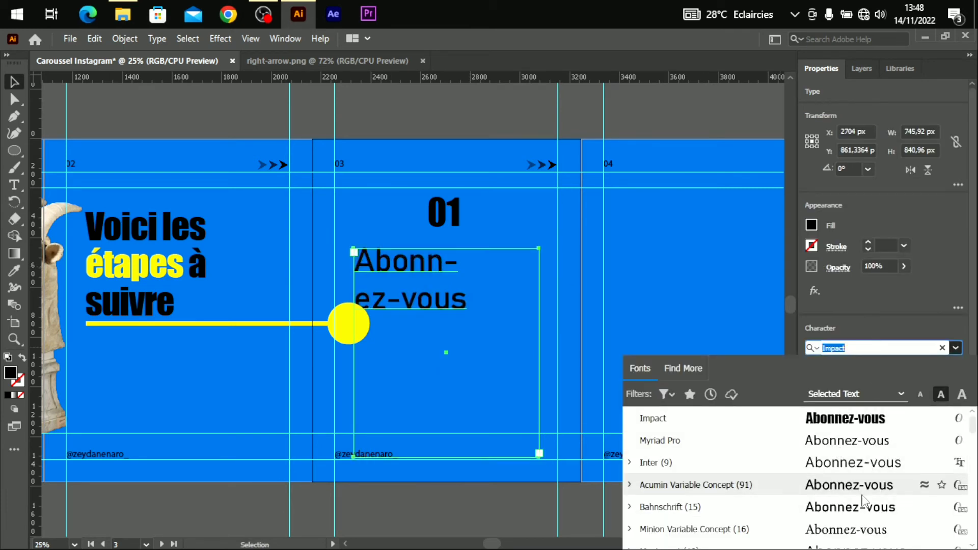
pyautogui.scroll(-6, 861, 489)
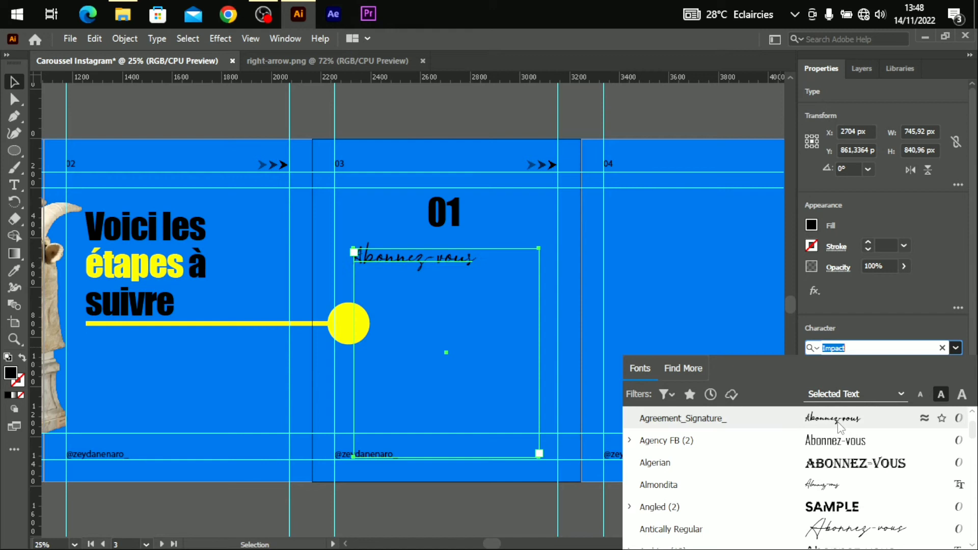
pyautogui.click(840, 426)
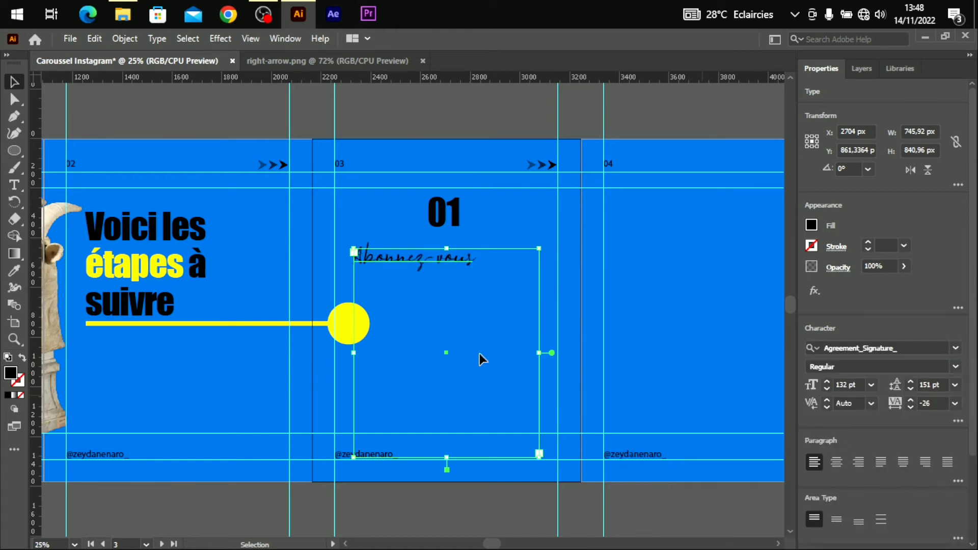
pyautogui.click(826, 383)
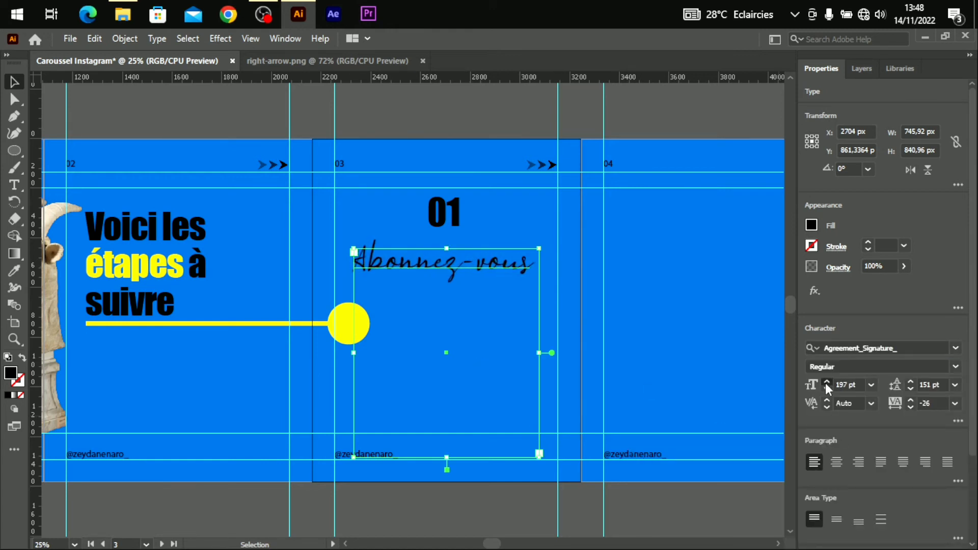
pyautogui.moveTo(539, 352); pyautogui.dragTo(558, 352)
pyautogui.click(666, 300)
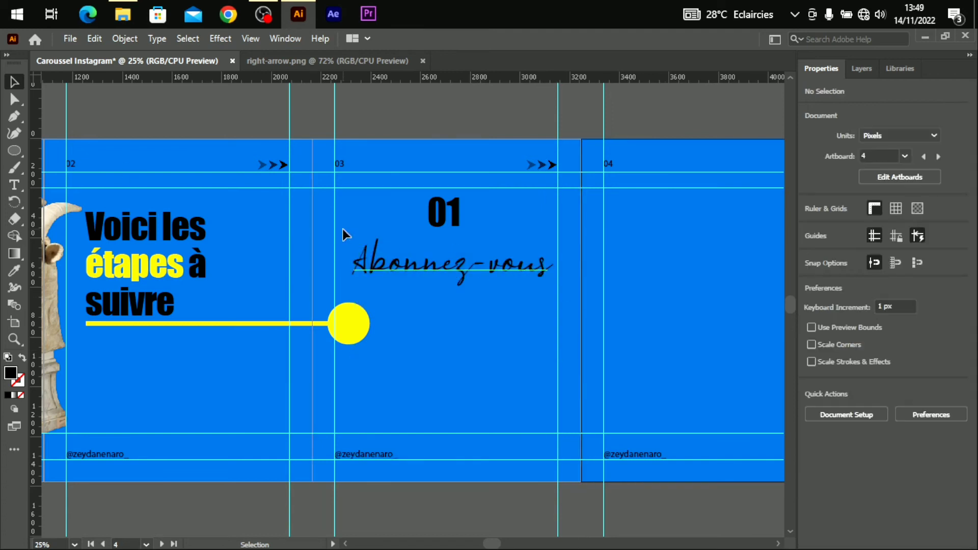
pyautogui.moveTo(431, 265); pyautogui.dragTo(426, 269)
# Fill the 01 heading yellow.
pyautogui.click(447, 216)
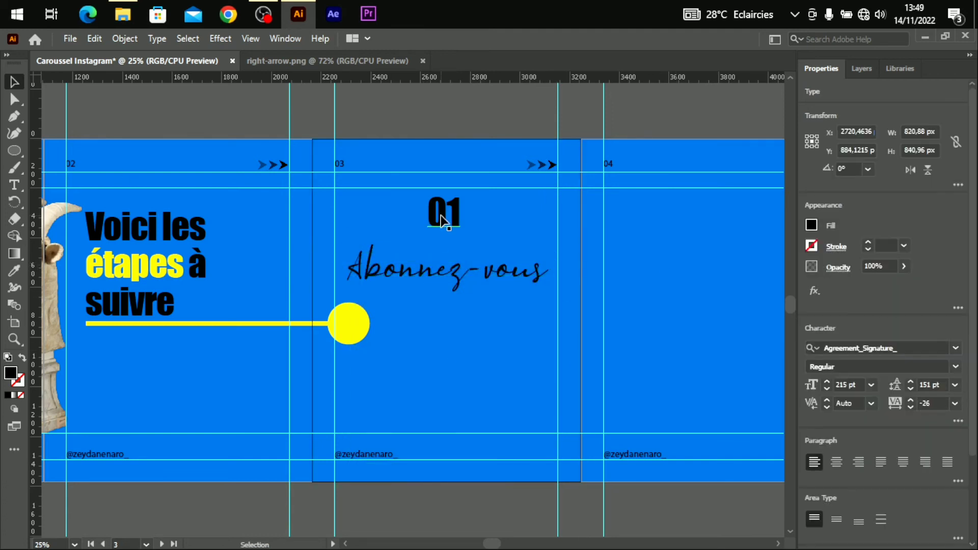
pyautogui.press('t')
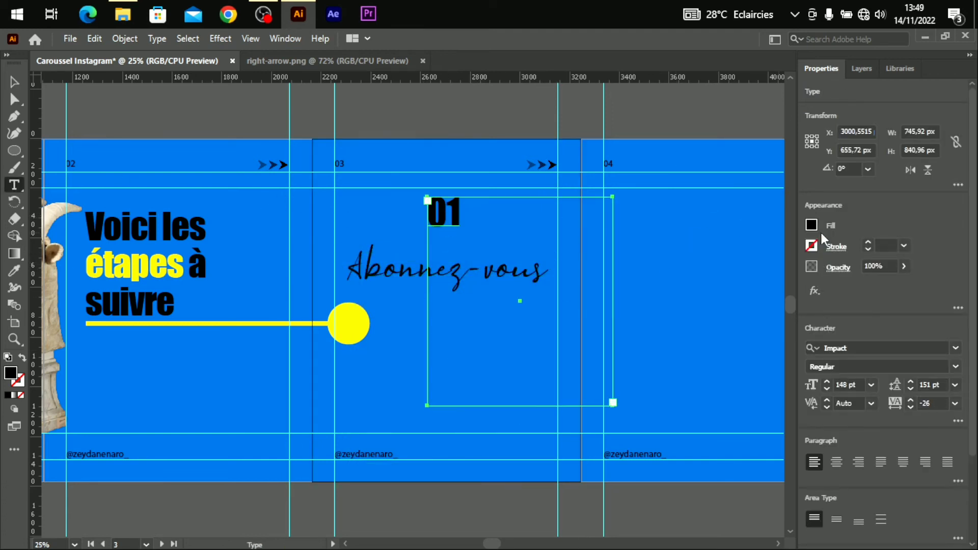
pyautogui.click(812, 225)
pyautogui.click(656, 286)
# Recolour the 01 heading black and 'Abonnez-vous' yellow.
pyautogui.click(705, 106)
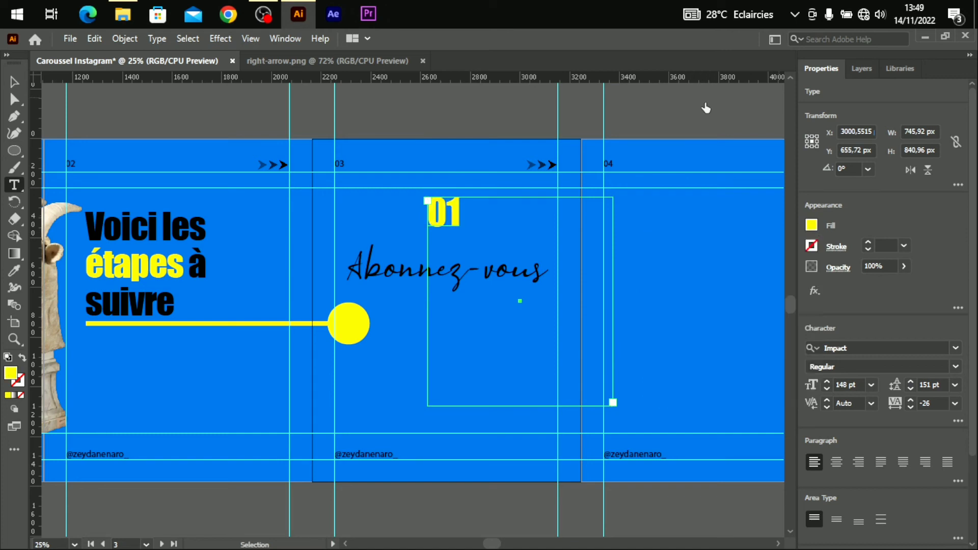
pyautogui.click(14, 82)
pyautogui.click(397, 398)
pyautogui.hscroll(-6, 459, 306)
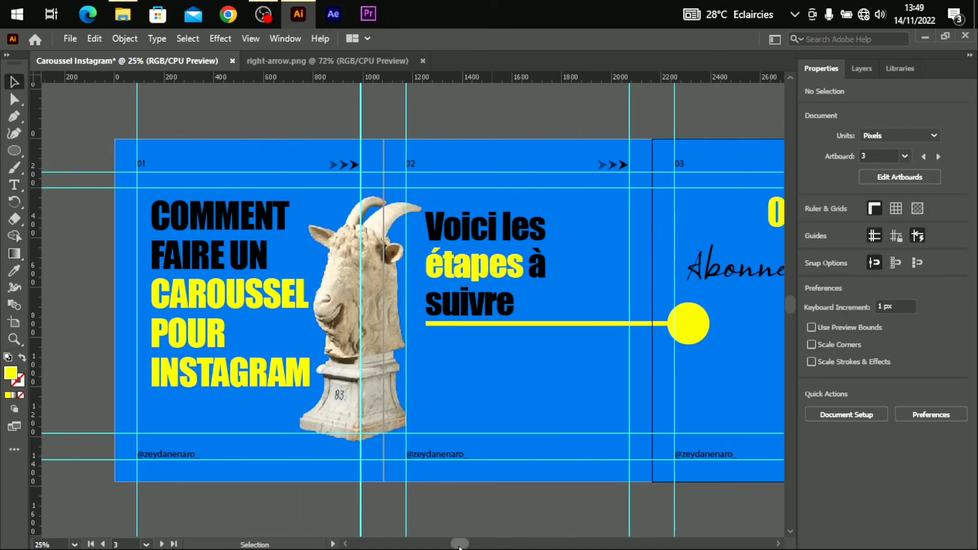
pyautogui.hscroll(5, 497, 275)
pyautogui.click(476, 217)
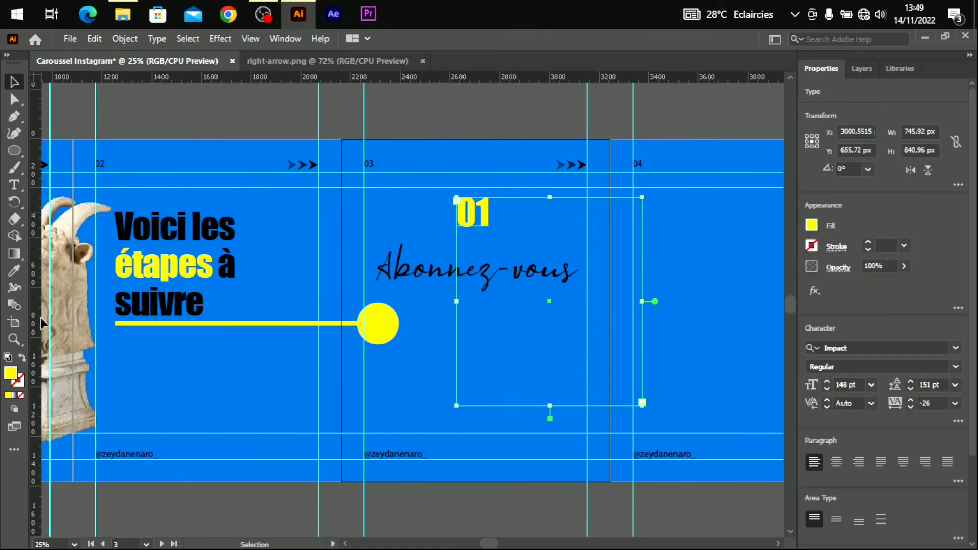
pyautogui.click(812, 226)
pyautogui.click(684, 275)
pyautogui.click(563, 273)
pyautogui.click(451, 270)
pyautogui.click(813, 225)
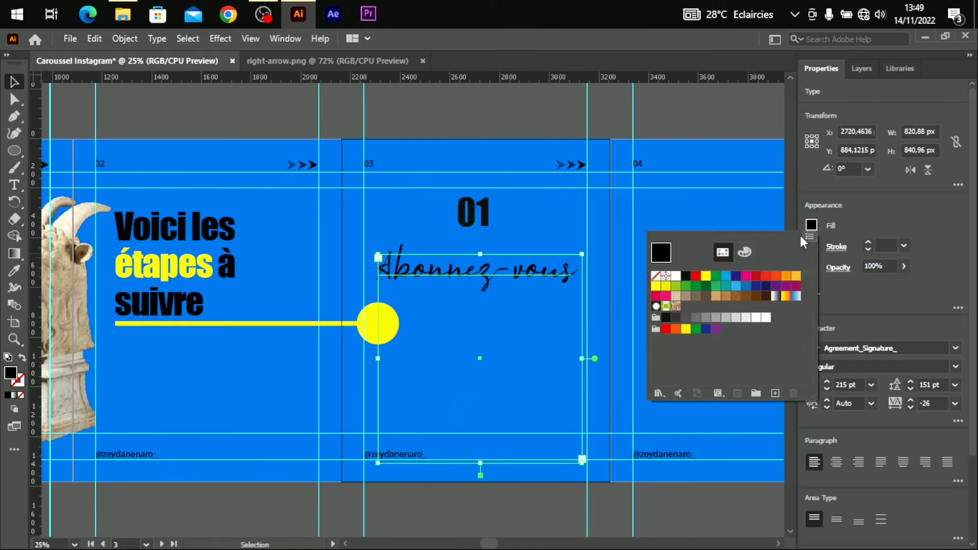
pyautogui.click(657, 291)
pyautogui.click(555, 288)
# Fill the line-end circle black, leaving its yellow outline.
pyautogui.click(288, 360)
pyautogui.click(378, 323)
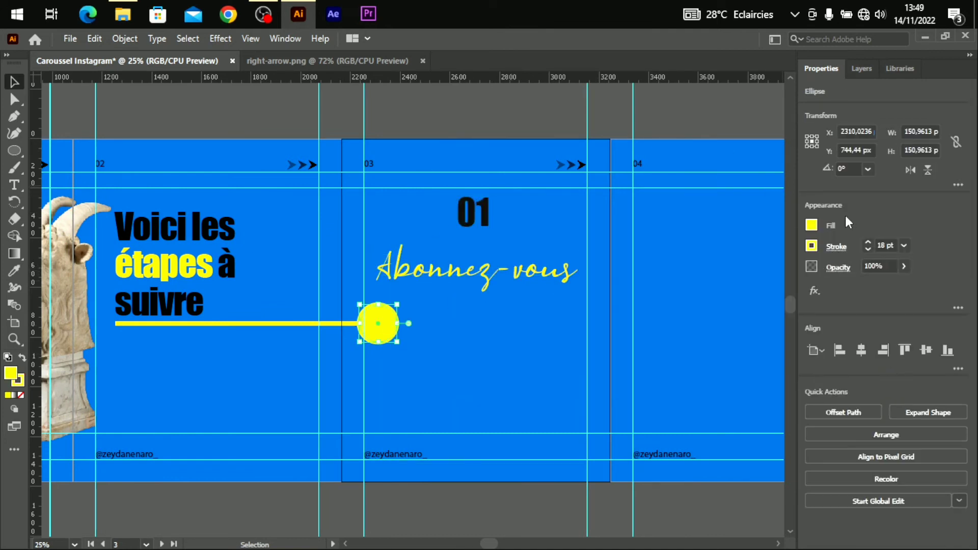
pyautogui.click(812, 226)
pyautogui.click(684, 276)
pyautogui.click(346, 420)
pyautogui.moveTo(484, 543); pyautogui.dragTo(511, 546)
pyautogui.click(415, 385)
pyautogui.click(243, 224)
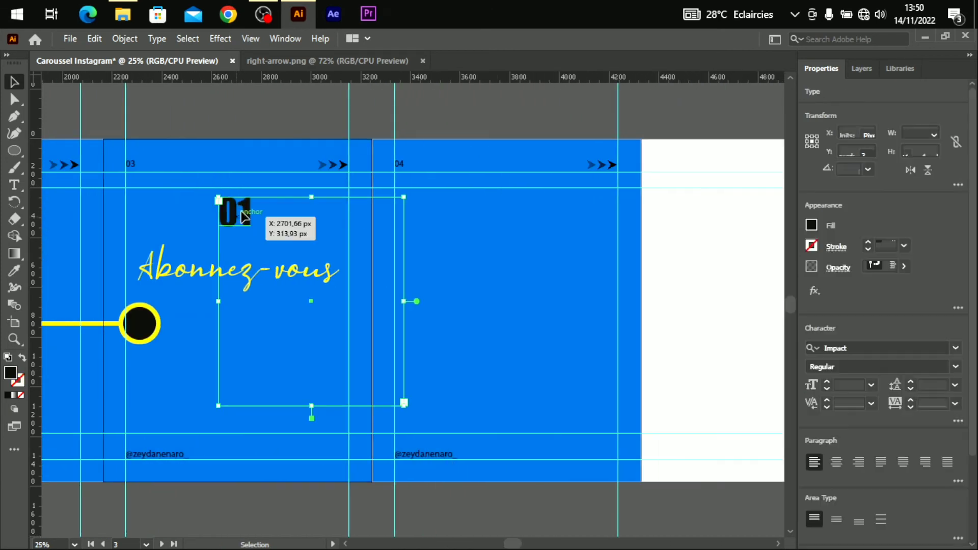
# Copy the 01 heading onto slide four and change it to '02'.
pyautogui.moveTo(242, 224); pyautogui.dragTo(507, 215)
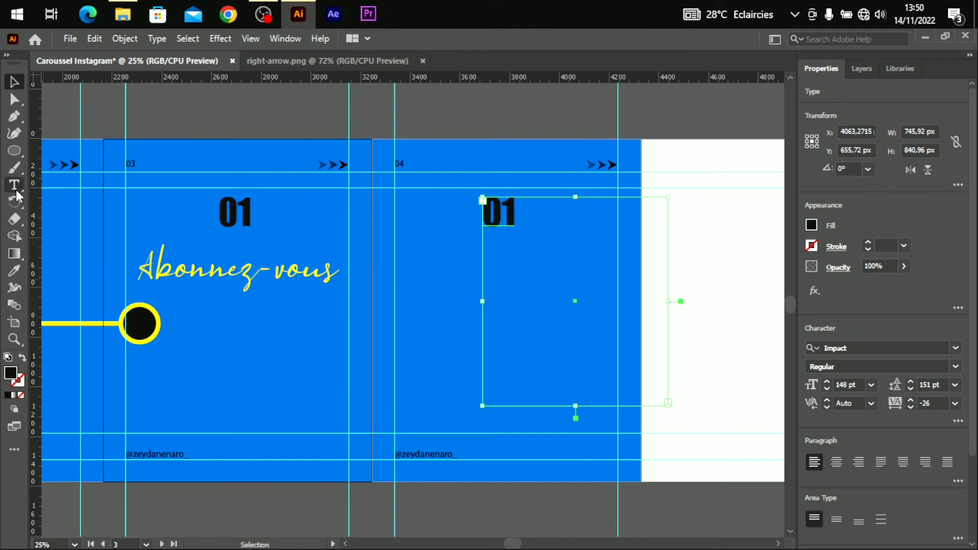
pyautogui.press('t')
pyautogui.click(513, 218)
pyautogui.press('BackSpace')
pyautogui.write('8')
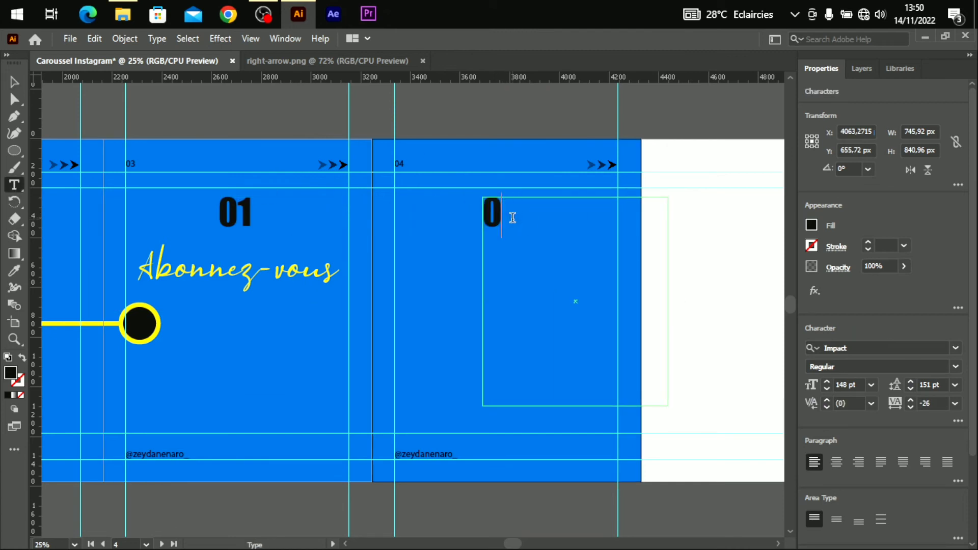
pyautogui.click(300, 430)
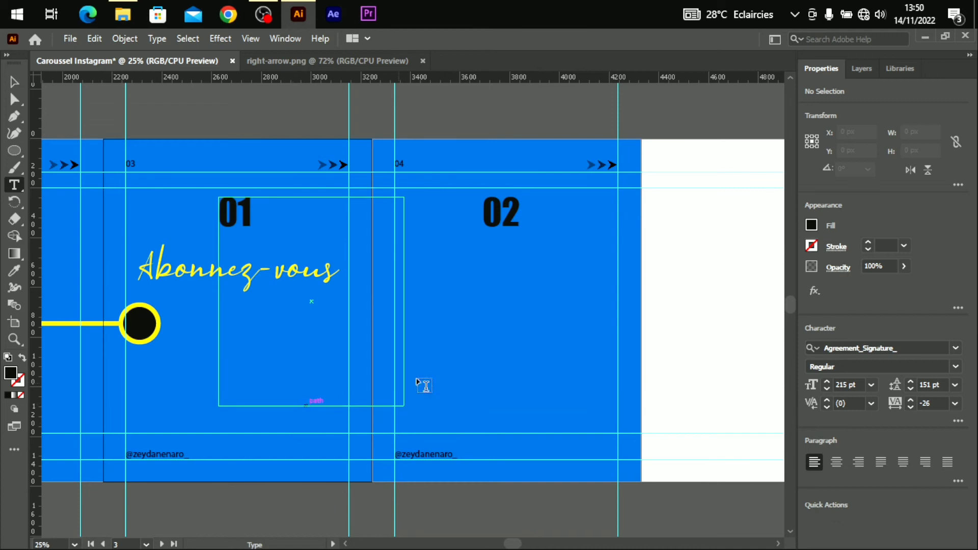
pyautogui.press('v')
# Copy 'Abonnez-vous' onto slide four and replace it with the list 'Likez, Commentez, Activez la cloche'.
pyautogui.moveTo(309, 279); pyautogui.dragTo(576, 278)
pyautogui.press('t')
pyautogui.click(606, 279)
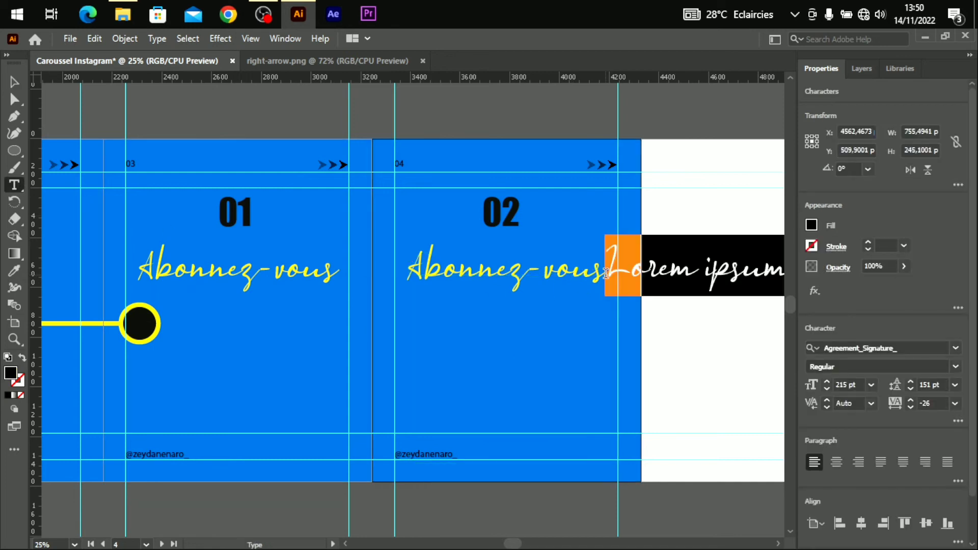
pyautogui.hotkey('ctrl', 'z')
pyautogui.click(597, 277)
pyautogui.hotkey('ctrl', 'a')
pyautogui.press('BackSpace')
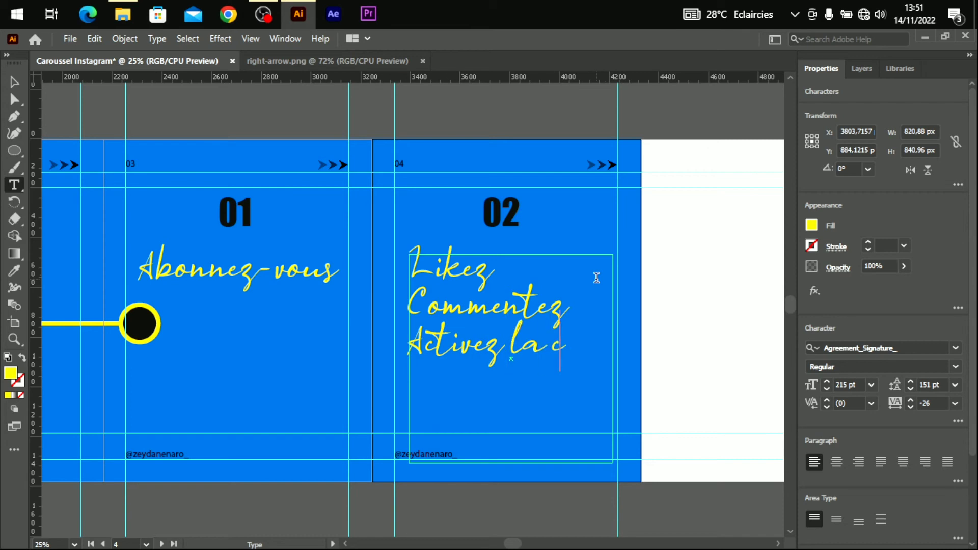
pyautogui.write('loche')
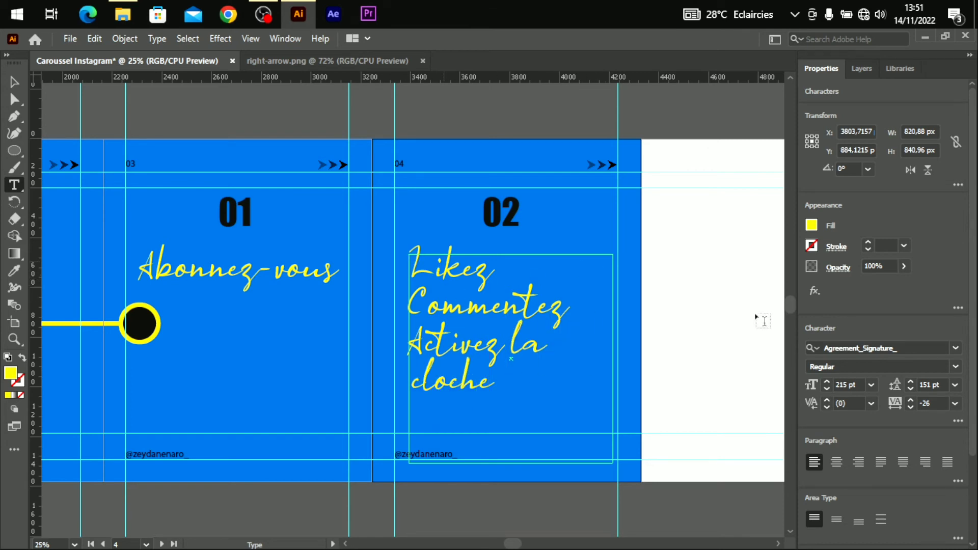
# Set the list text in Inter at 72 pt, centre-aligned.
pyautogui.moveTo(502, 386); pyautogui.dragTo(424, 243)
pyautogui.moveTo(567, 387); pyautogui.dragTo(387, 246)
pyautogui.click(957, 350)
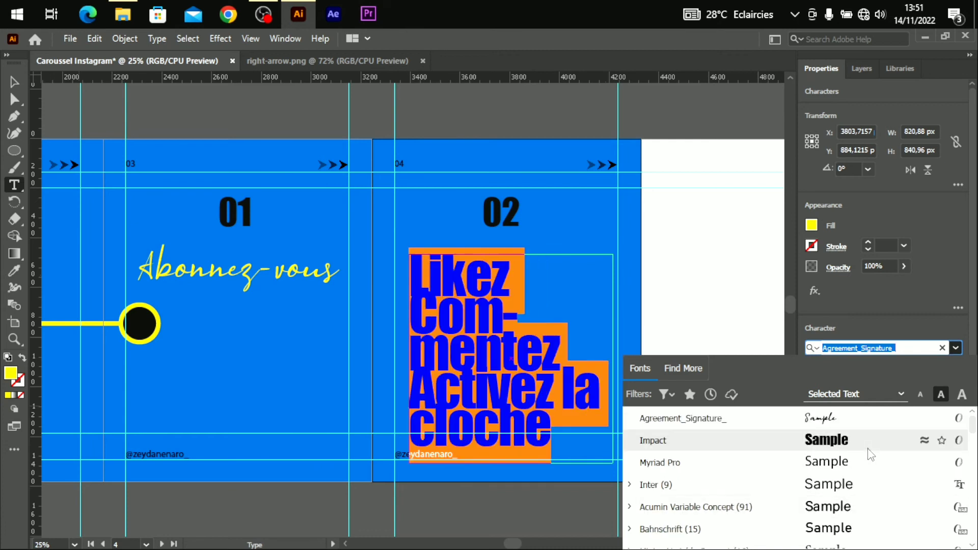
pyautogui.click(836, 485)
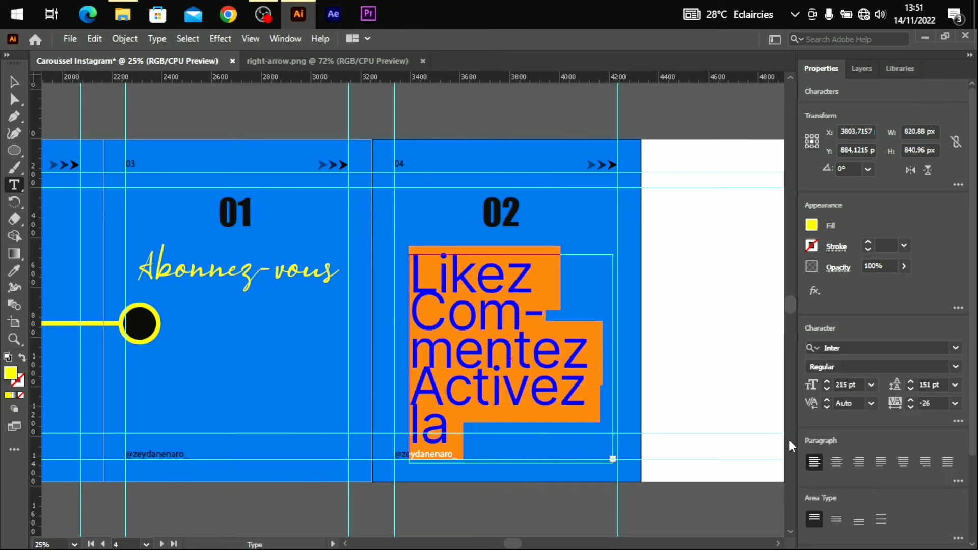
pyautogui.click(948, 366)
pyautogui.click(874, 454)
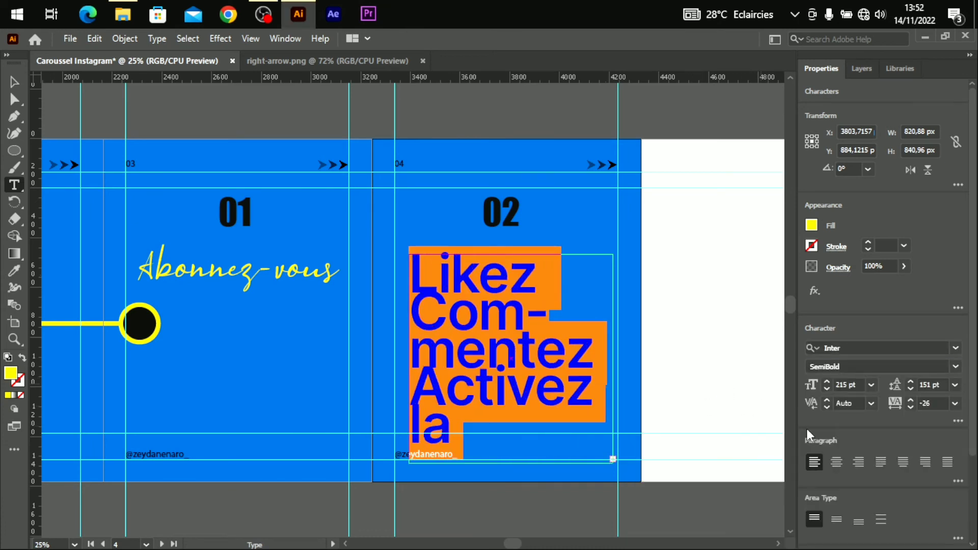
pyautogui.click(826, 390)
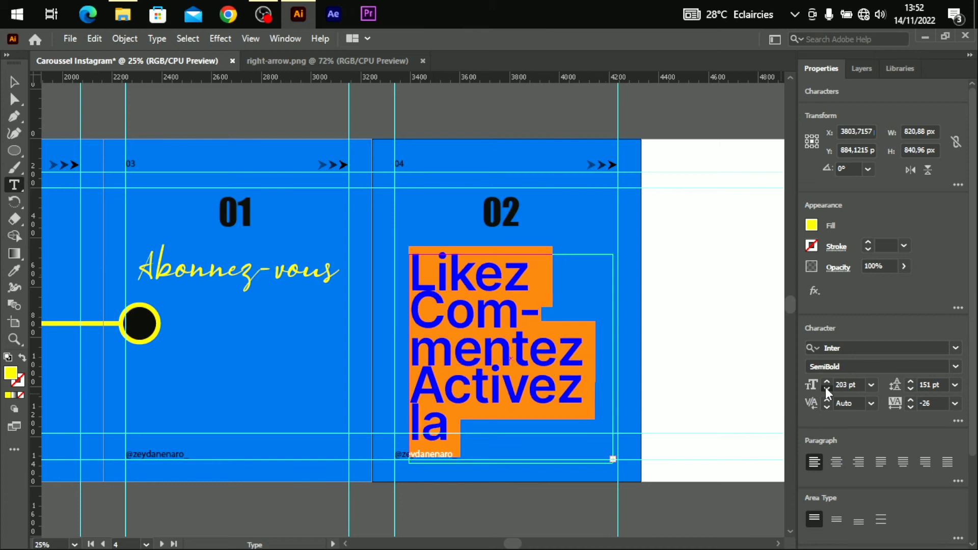
pyautogui.click(872, 385)
pyautogui.click(884, 368)
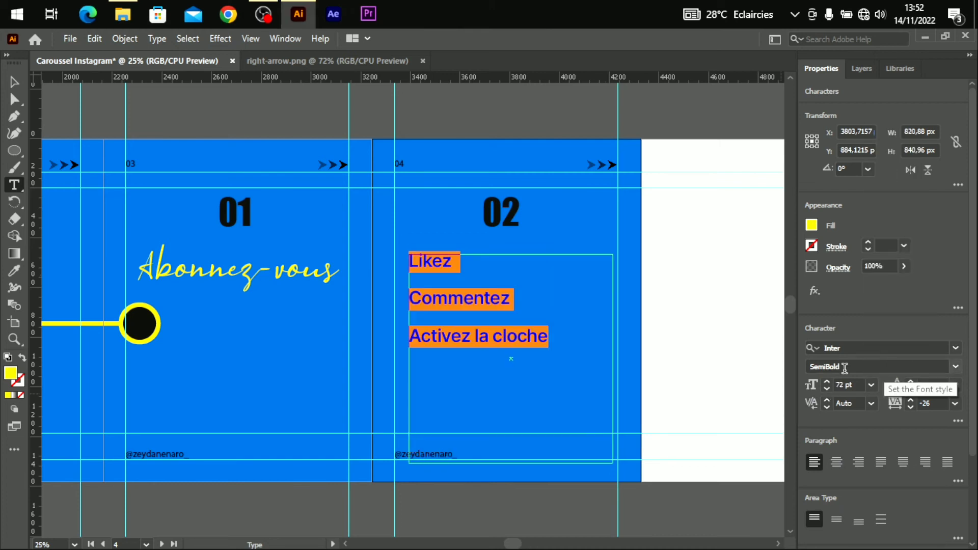
pyautogui.click(837, 463)
pyautogui.click(474, 393)
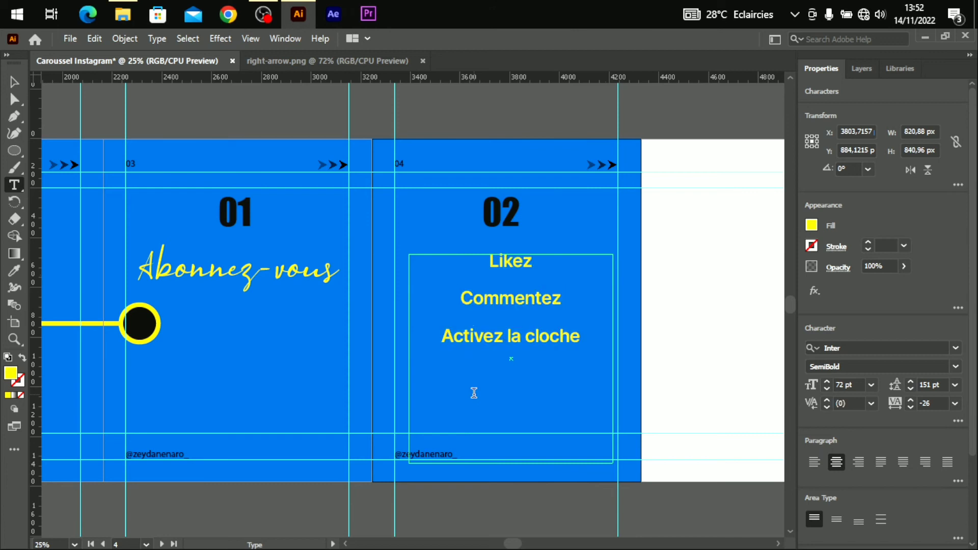
# Nudge the list frame into place and change its weight to Inter Black.
pyautogui.click(14, 82)
pyautogui.moveTo(516, 297); pyautogui.dragTo(514, 305)
pyautogui.click(513, 303)
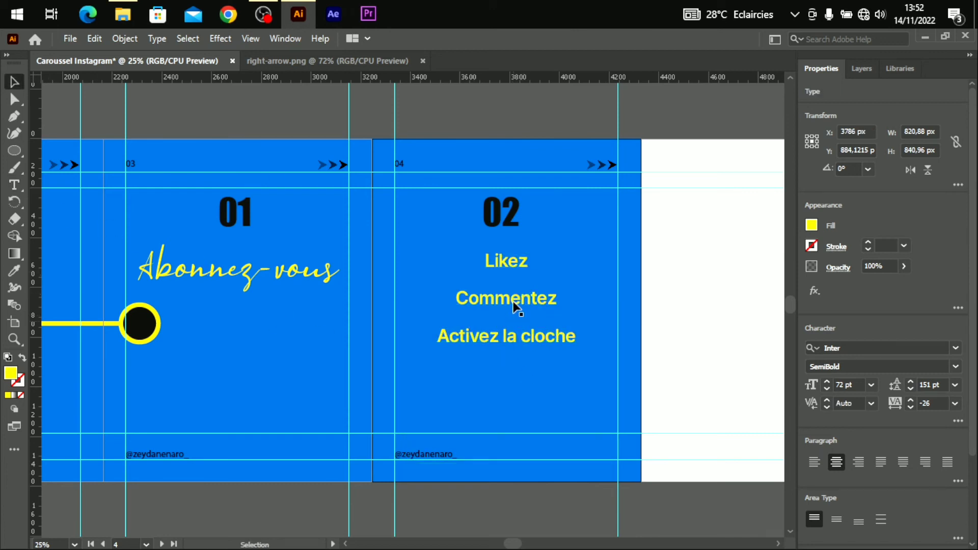
pyautogui.click(512, 300)
pyautogui.press('t')
pyautogui.click(889, 366)
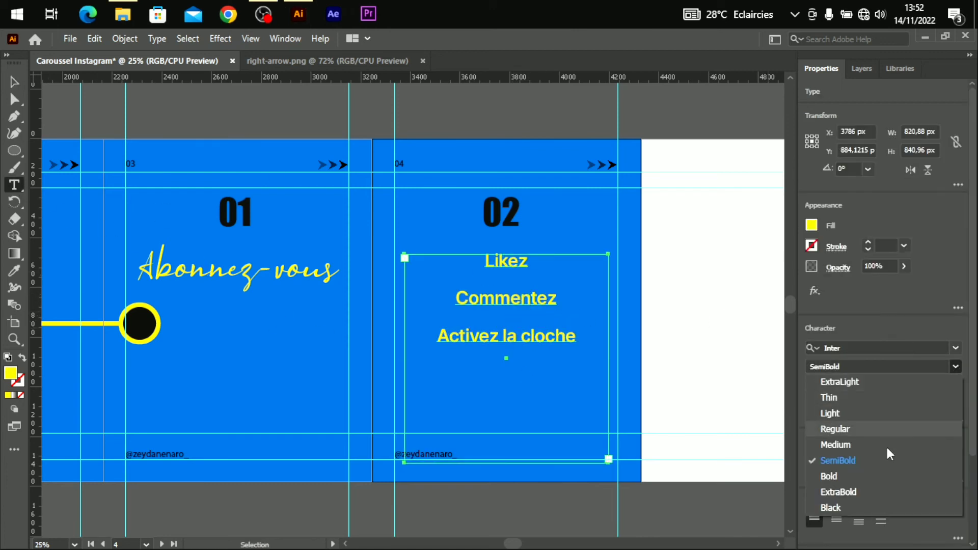
pyautogui.click(897, 465)
pyautogui.click(953, 367)
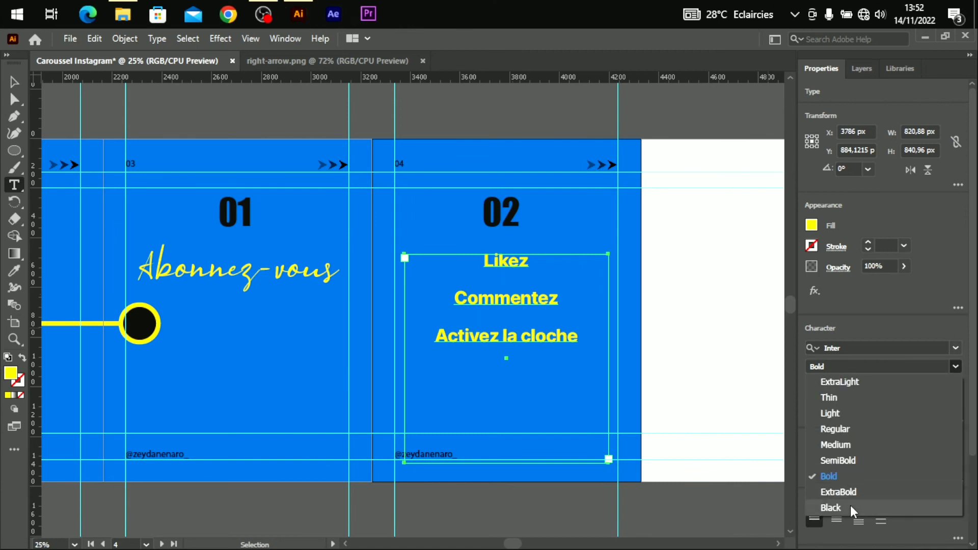
pyautogui.click(856, 507)
# Change the 'Abonnez-vous' headline font to Inter Black.
pyautogui.press('v')
pyautogui.click(219, 268)
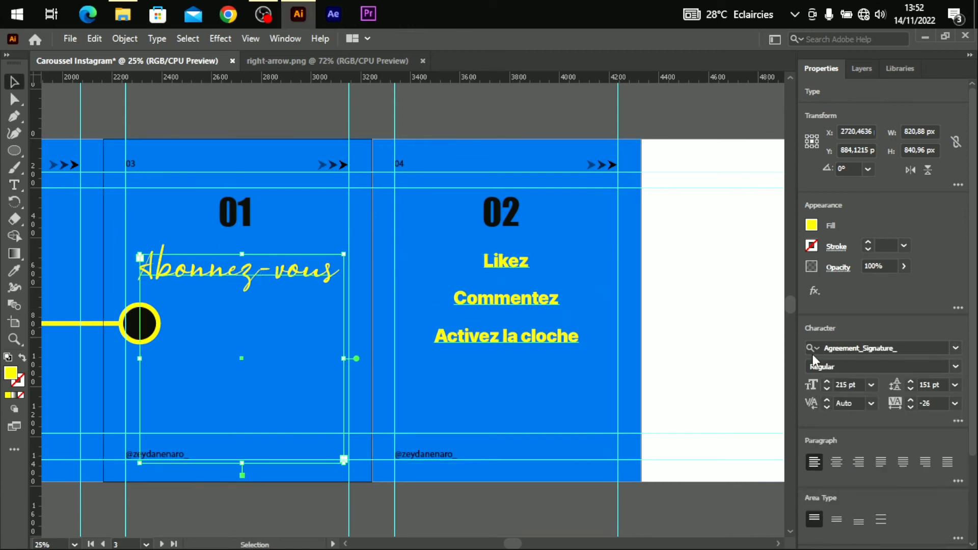
pyautogui.click(955, 348)
pyautogui.write('in')
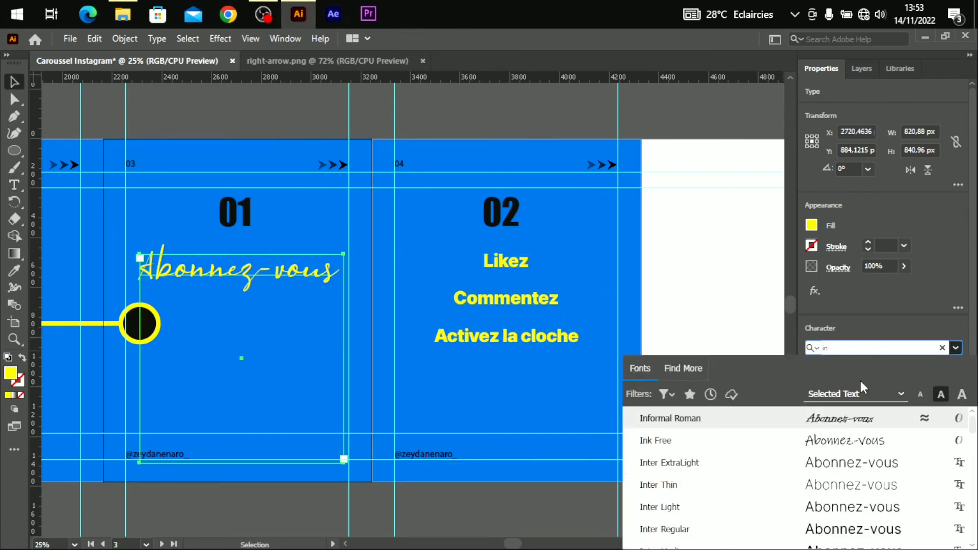
pyautogui.scroll(-2, 815, 458)
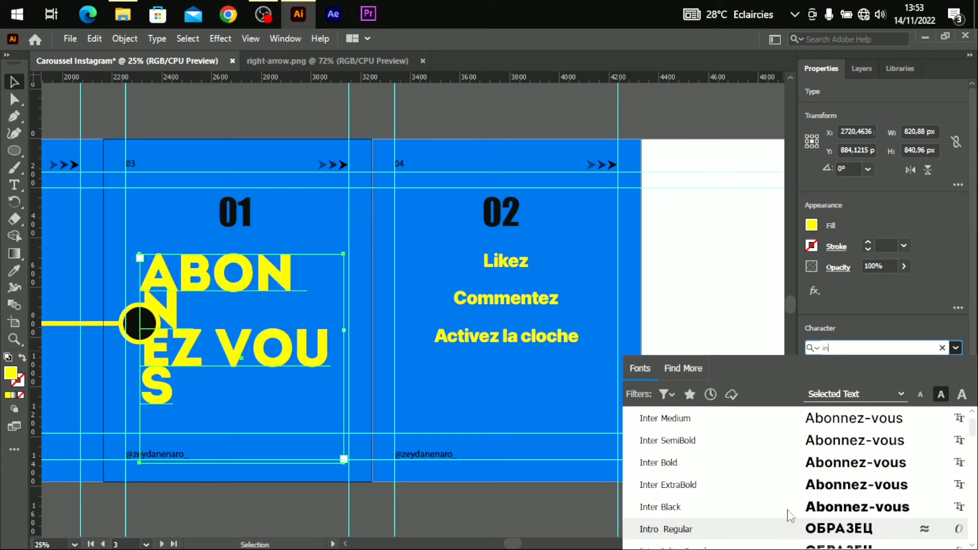
pyautogui.click(795, 507)
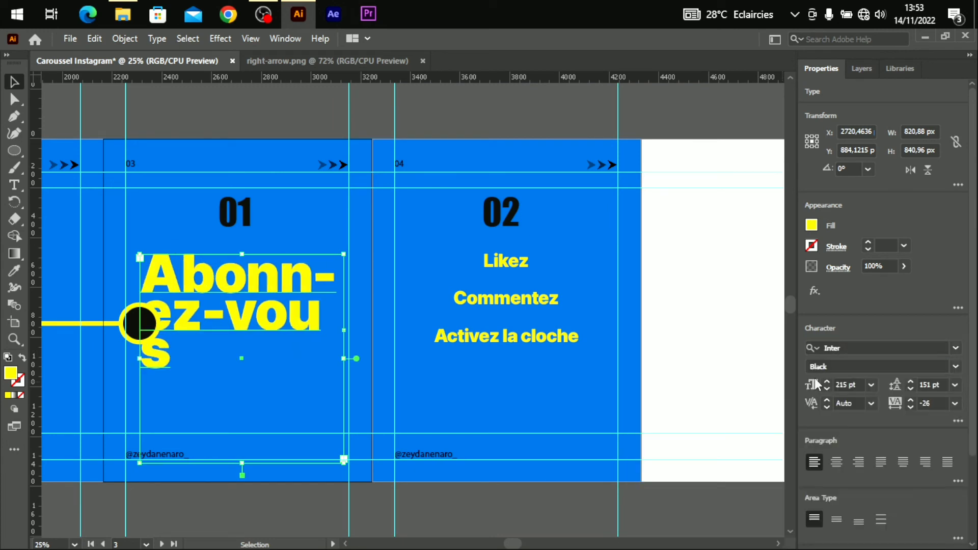
# Resize 'Abonnez-vous' to 89 pt and centre-align it.
pyautogui.click(872, 385)
pyautogui.click(885, 359)
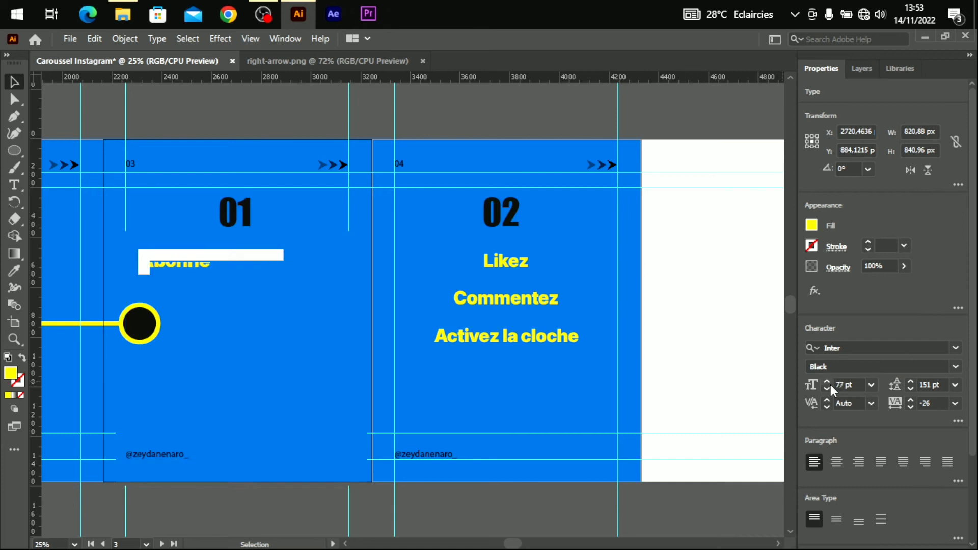
pyautogui.click(828, 382)
pyautogui.doubleClick(277, 264)
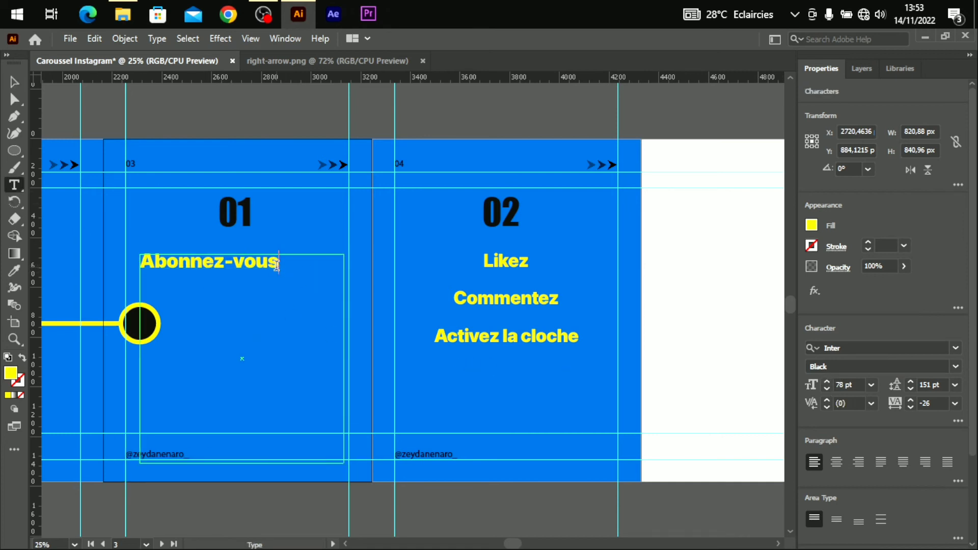
pyautogui.hotkey('ctrl', 'a')
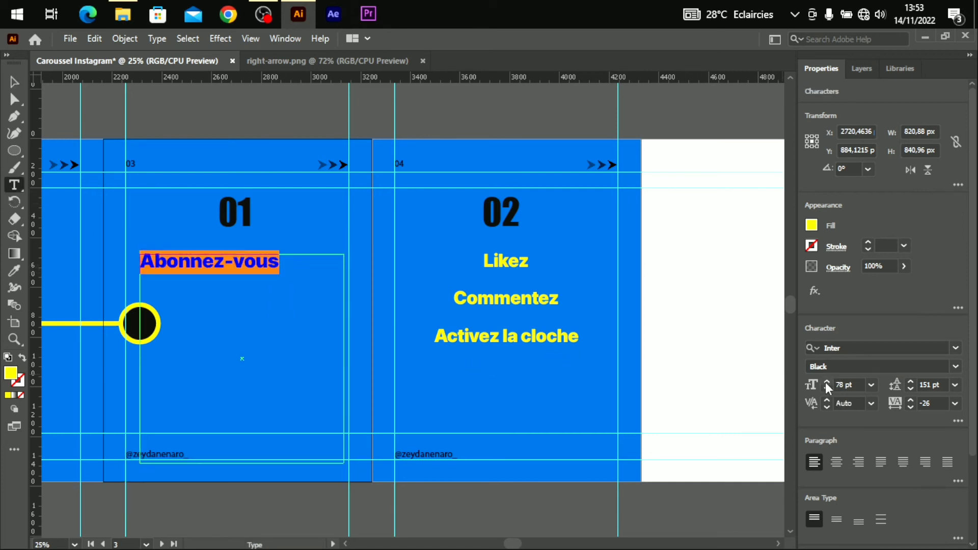
pyautogui.click(826, 383)
pyautogui.click(827, 382)
pyautogui.click(827, 382)
pyautogui.click(827, 382)
pyautogui.click(827, 382)
pyautogui.click(826, 383)
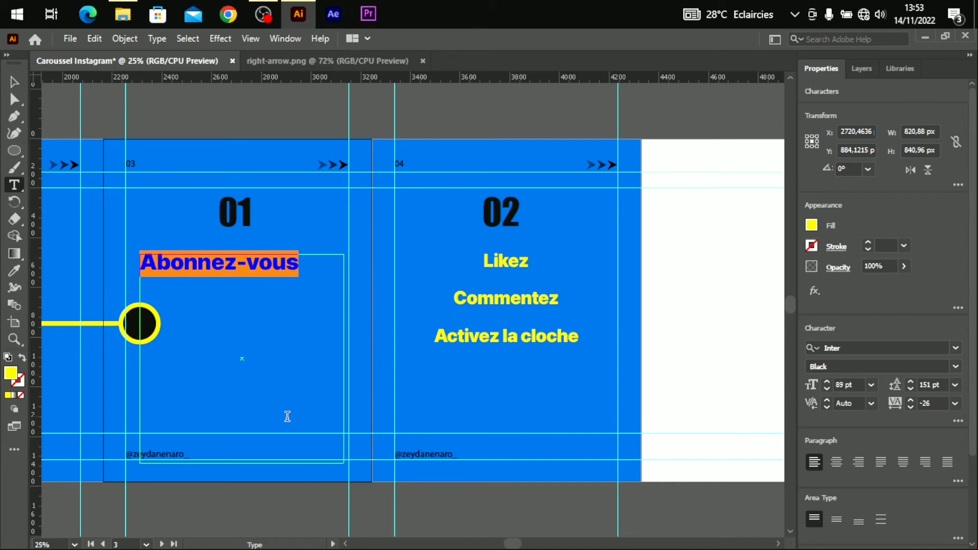
pyautogui.press('Escape')
pyautogui.click(837, 462)
# Zoom out to 16.67% and scroll until all four slides are visible.
pyautogui.click(470, 404)
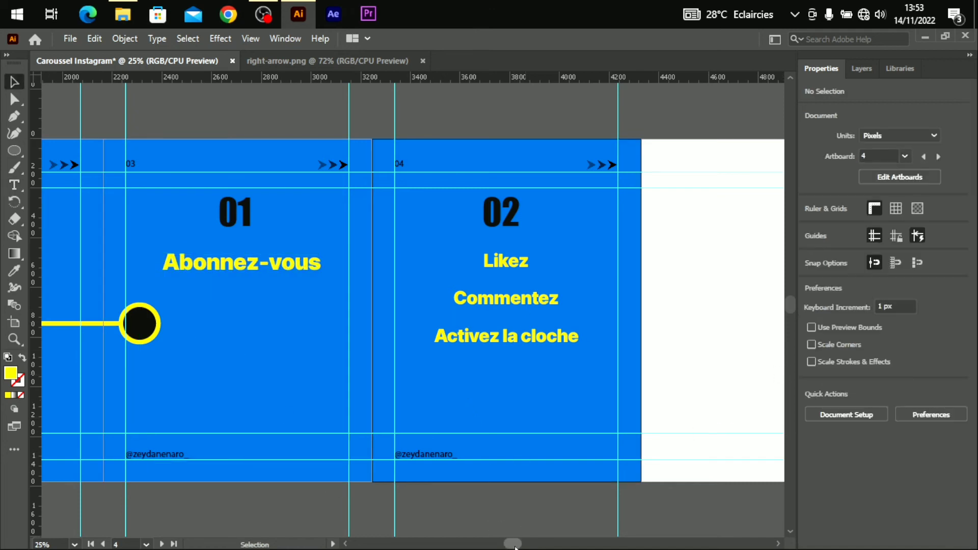
pyautogui.moveTo(512, 544); pyautogui.dragTo(473, 543)
pyautogui.hotkey('ctrl', '-')
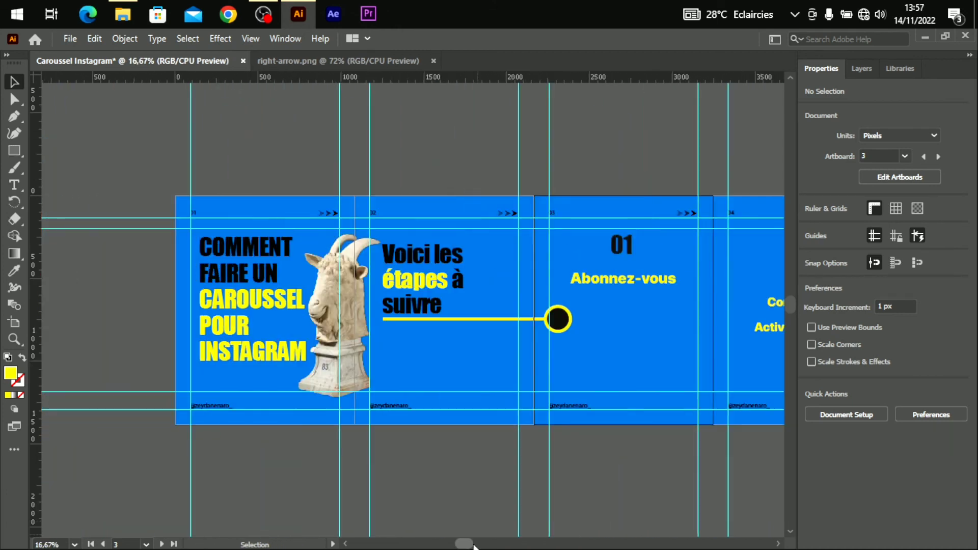
pyautogui.moveTo(462, 543); pyautogui.dragTo(479, 543)
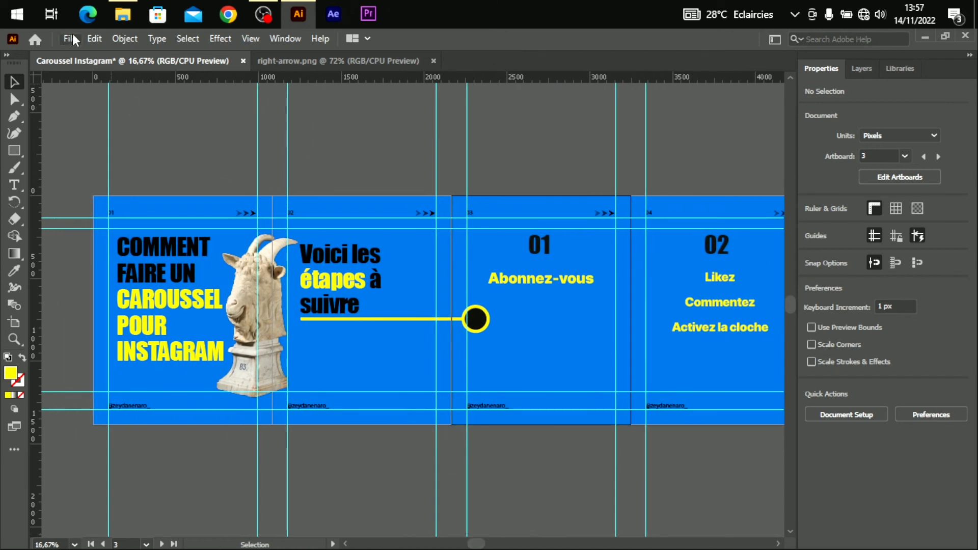
pyautogui.click(72, 36)
# Export As JPEG into the Insta Caroussel tuto folder.
pyautogui.moveTo(181, 310)
pyautogui.click(311, 322)
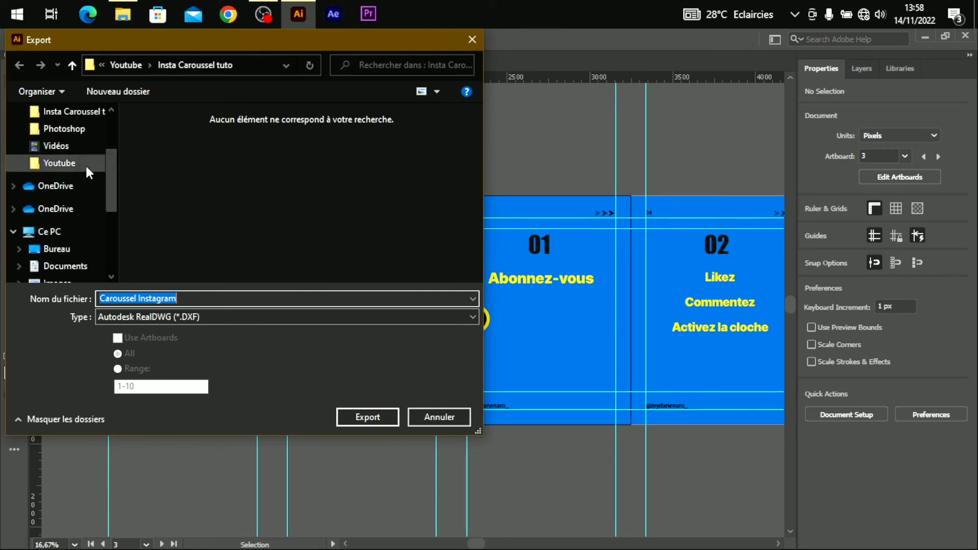
pyautogui.click(85, 164)
pyautogui.doubleClick(250, 148)
pyautogui.click(231, 318)
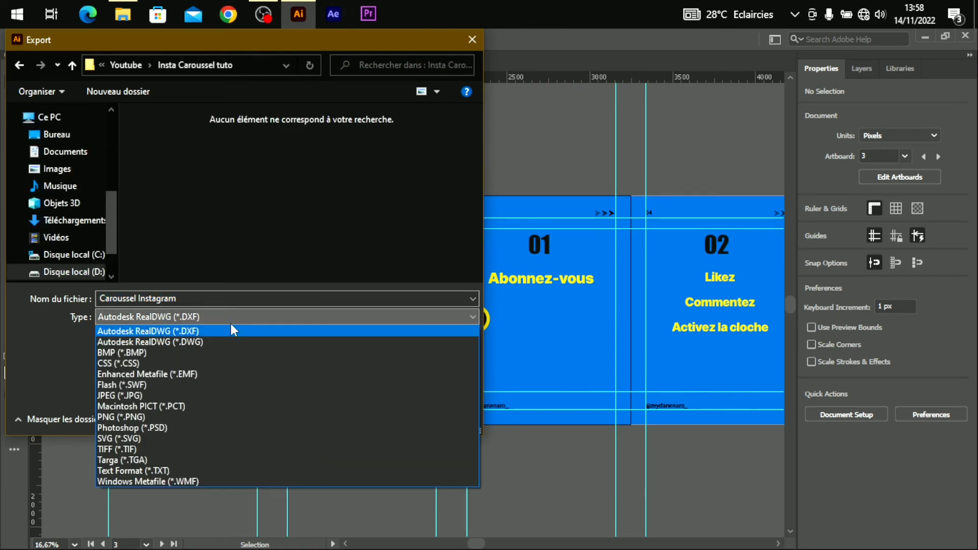
pyautogui.click(225, 396)
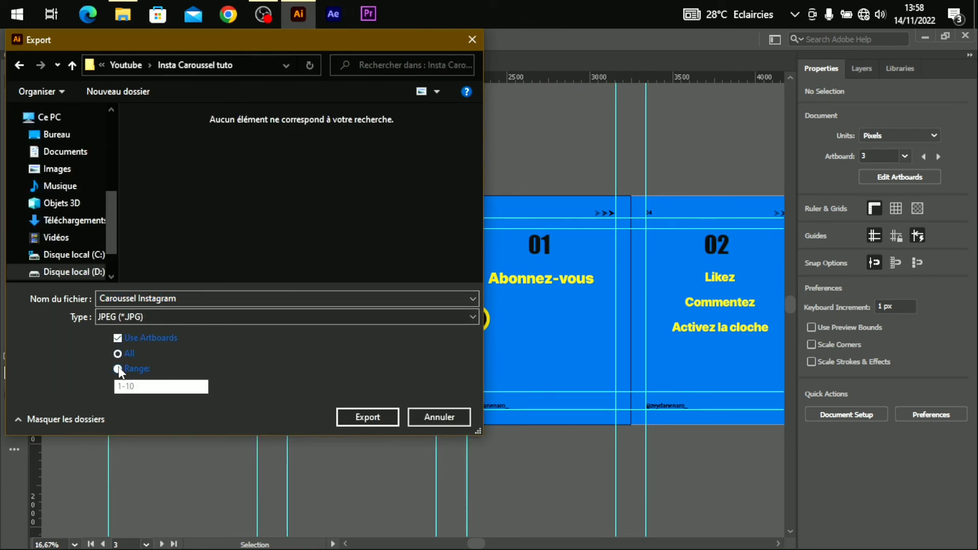
# Export artboards 1-4 as JPEGs at Maximum quality.
pyautogui.click(119, 369)
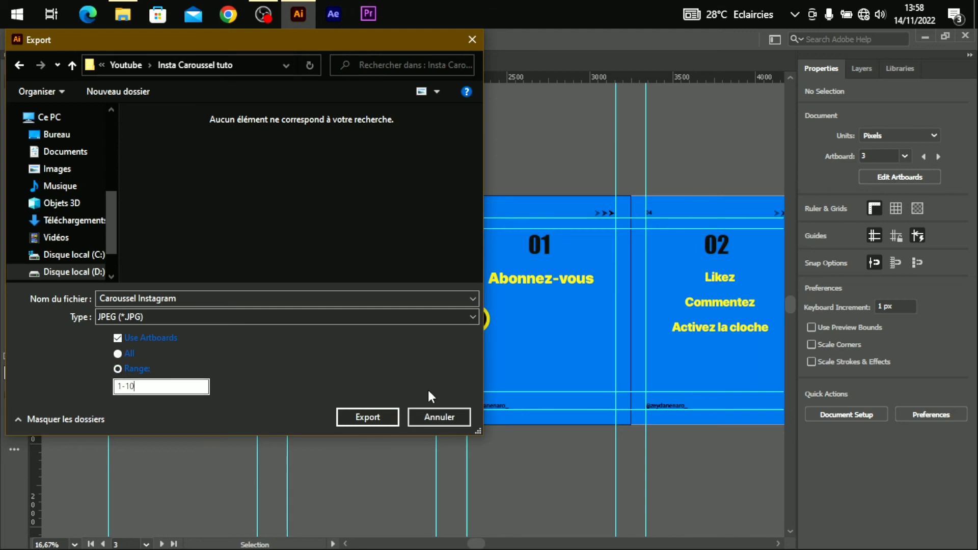
pyautogui.press('BackSpace')
pyautogui.write('4')
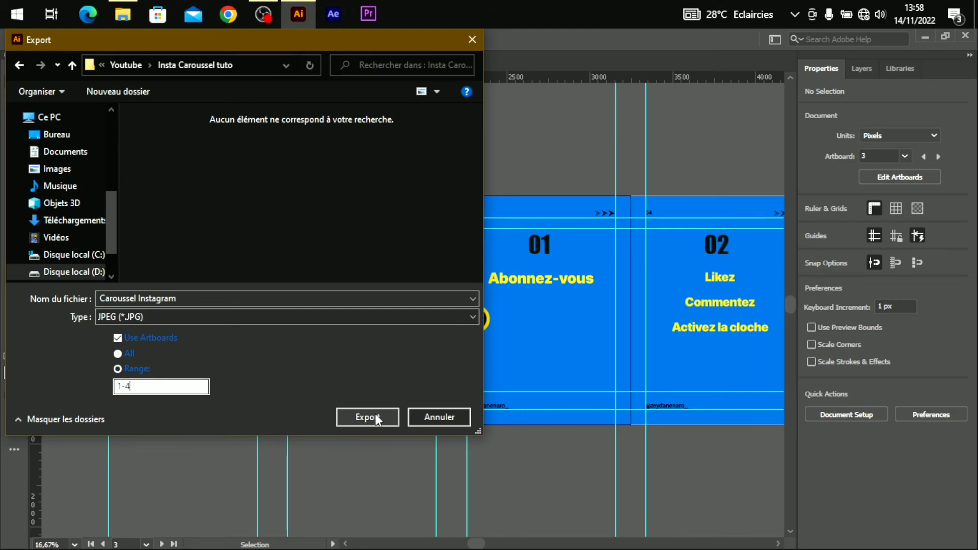
pyautogui.click(375, 414)
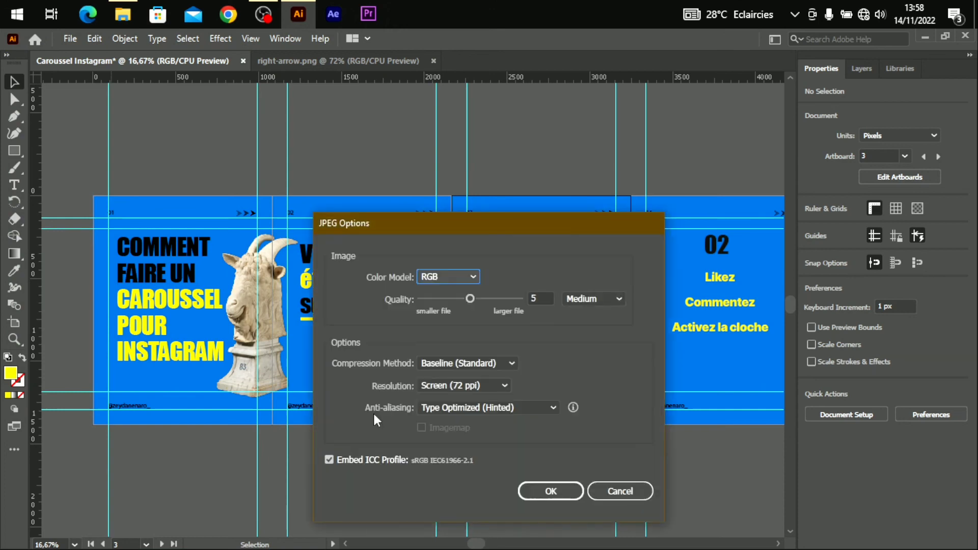
pyautogui.moveTo(491, 221); pyautogui.dragTo(488, 134)
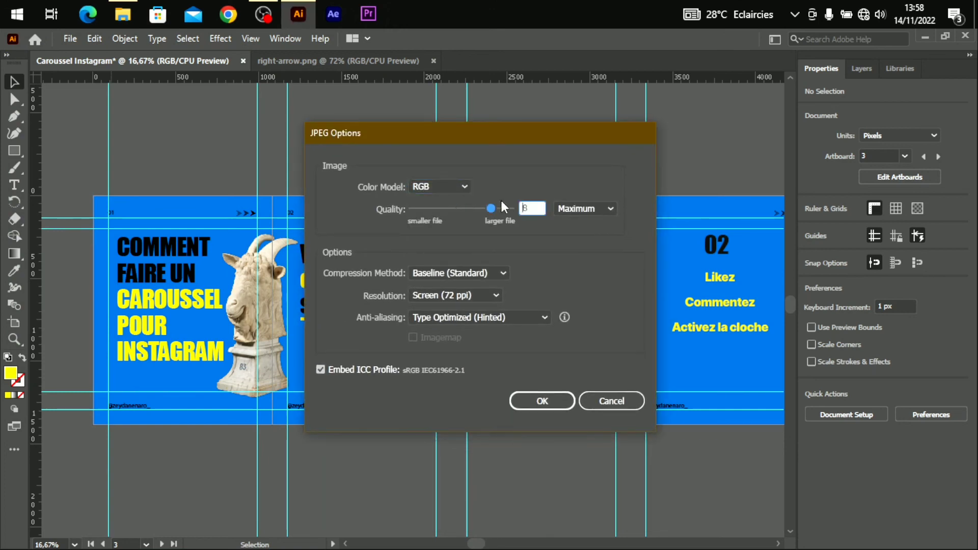
pyautogui.click(552, 399)
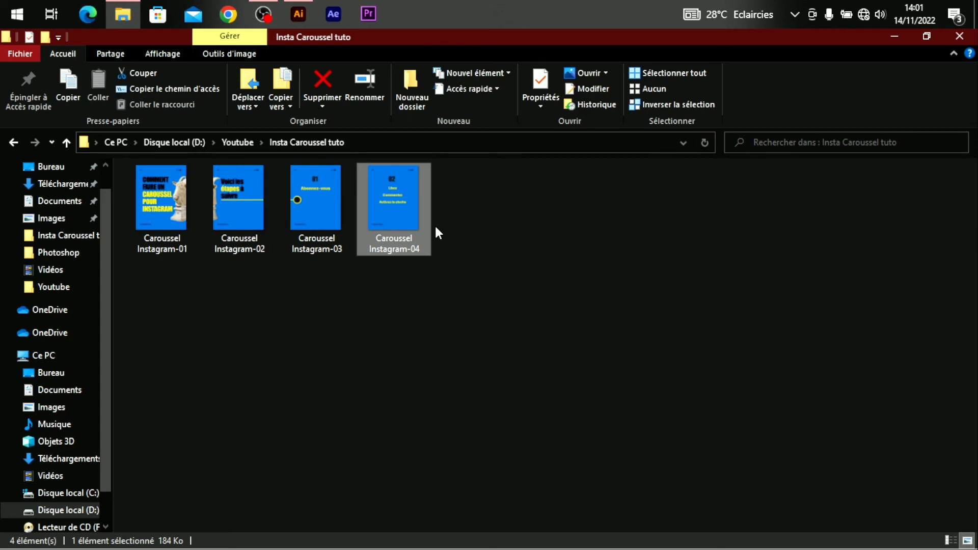
# Page through the exported Caroussel Instagram JPEGs in the photo viewer to slide 04, the 02 step.
pyautogui.click(468, 253)
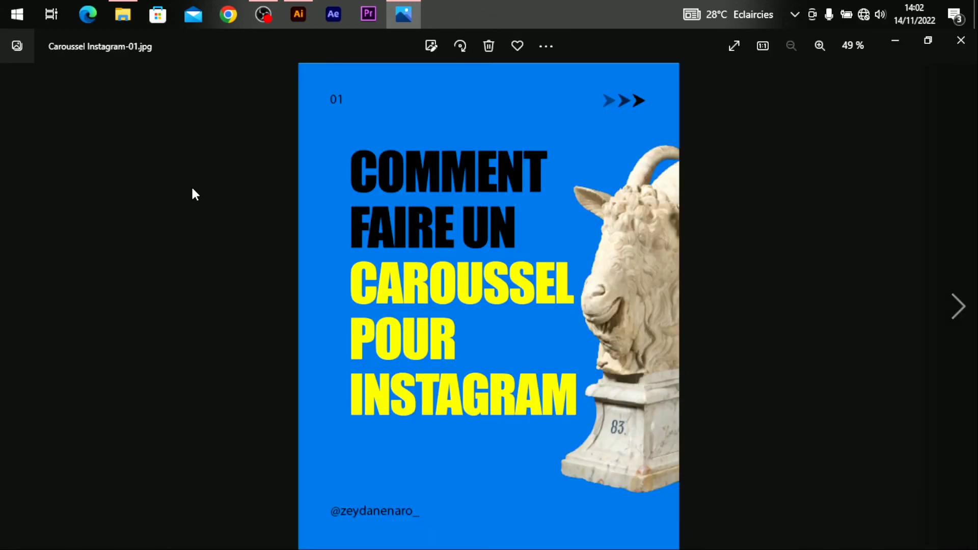
pyautogui.press('Right')
pyautogui.press('Right')
pyautogui.press('Right')
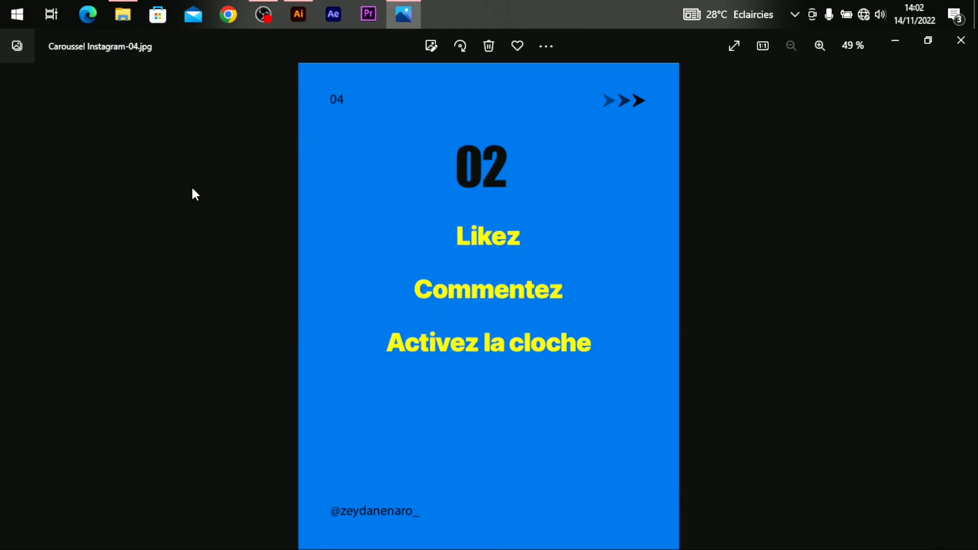